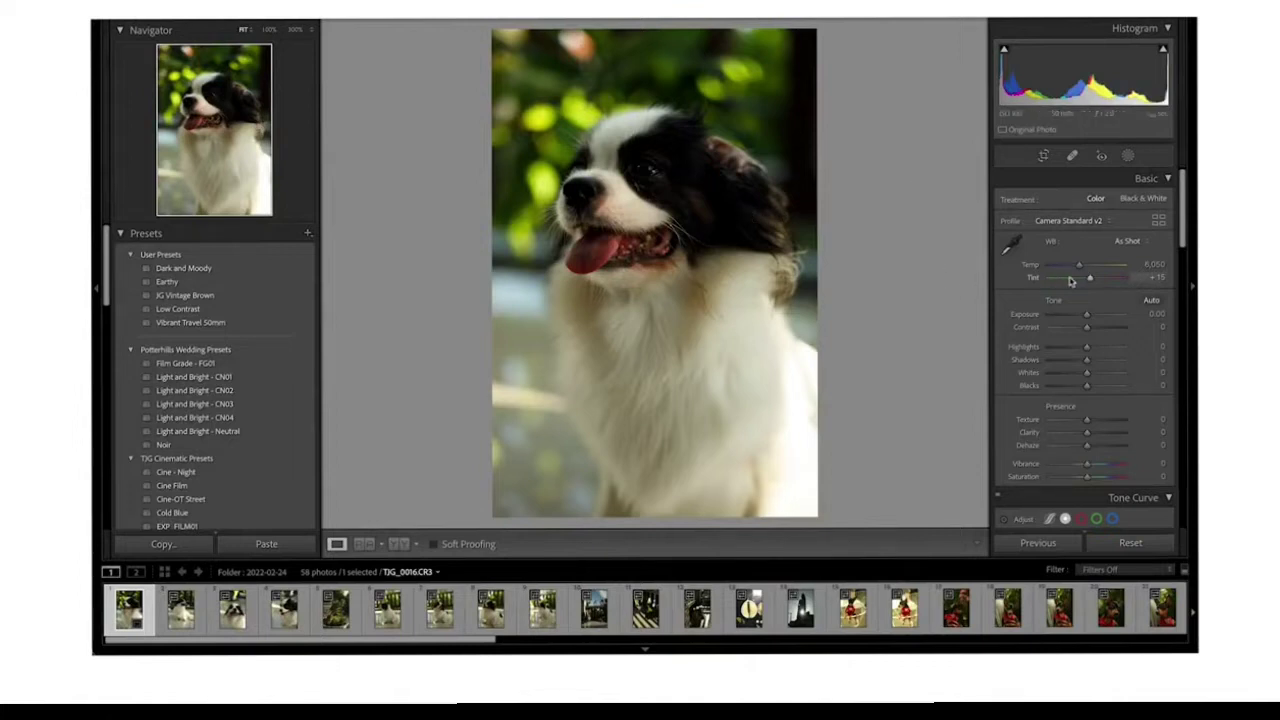
Step: Collapse and re-expand the Basic panel, then pick up the white-balance eyedropper
mouse_move(1184, 233)
mouse_down()
mouse_move(1184, 312)
mouse_move(1192, 228)
mouse_up()
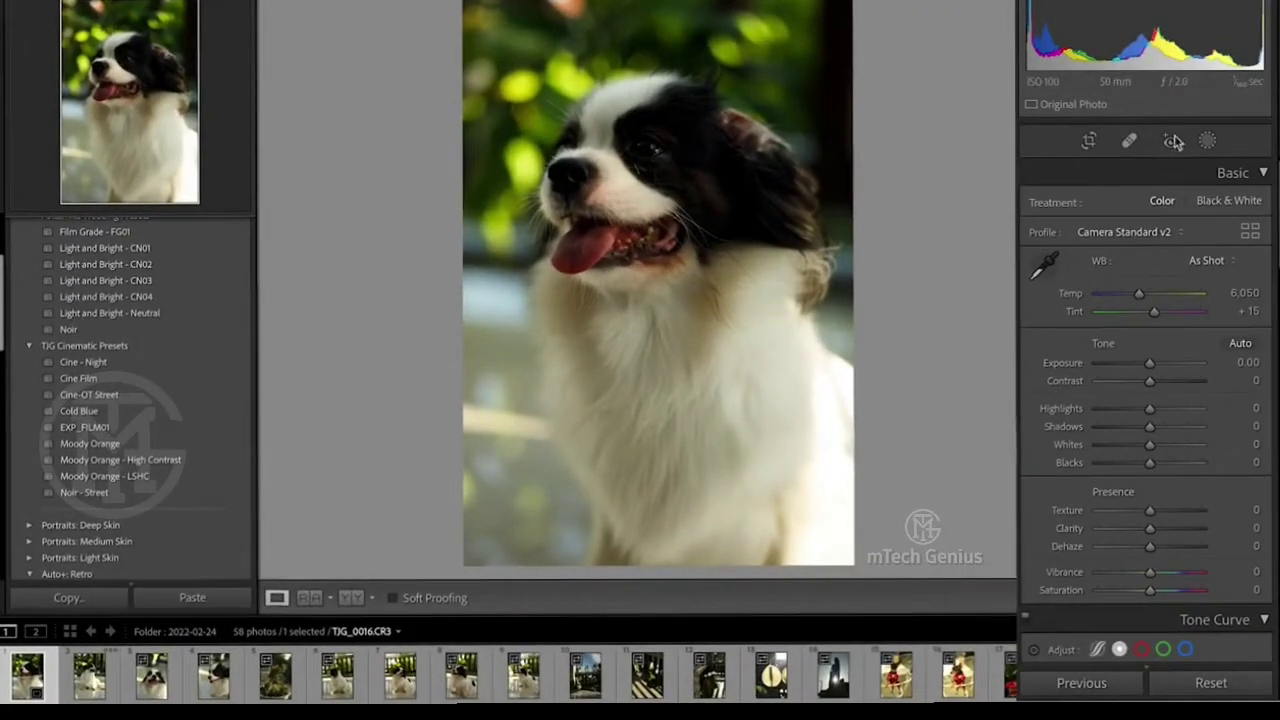
click(1258, 174)
click(1258, 174)
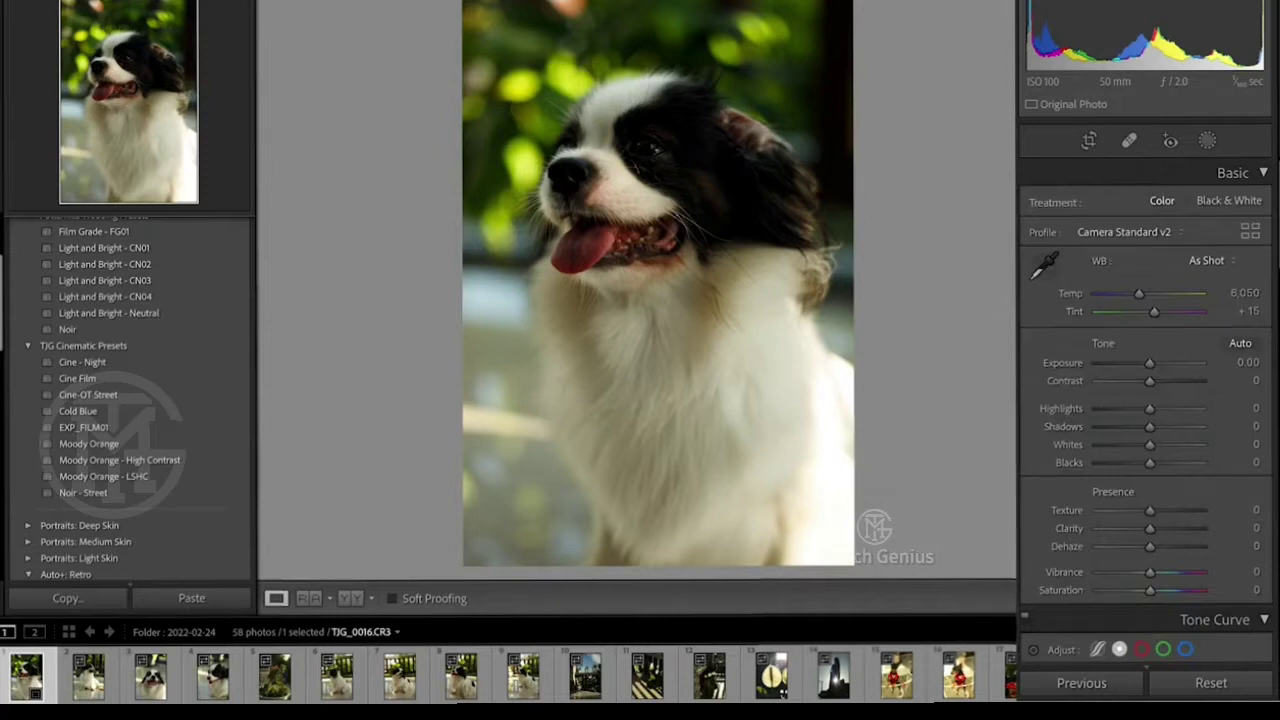
scroll(1148, 412, down, 1)
scroll(1148, 412, down, 3)
scroll(1148, 412, up, 3)
scroll(1148, 412, down, 1)
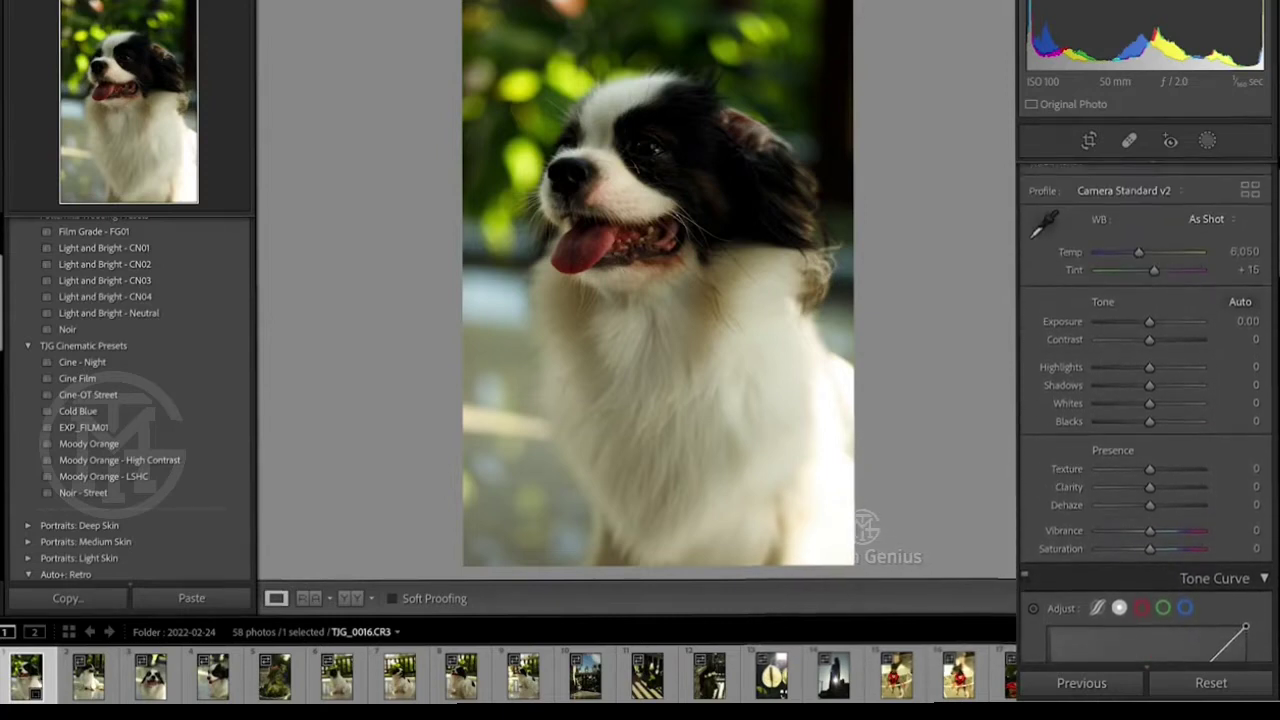
click(1042, 226)
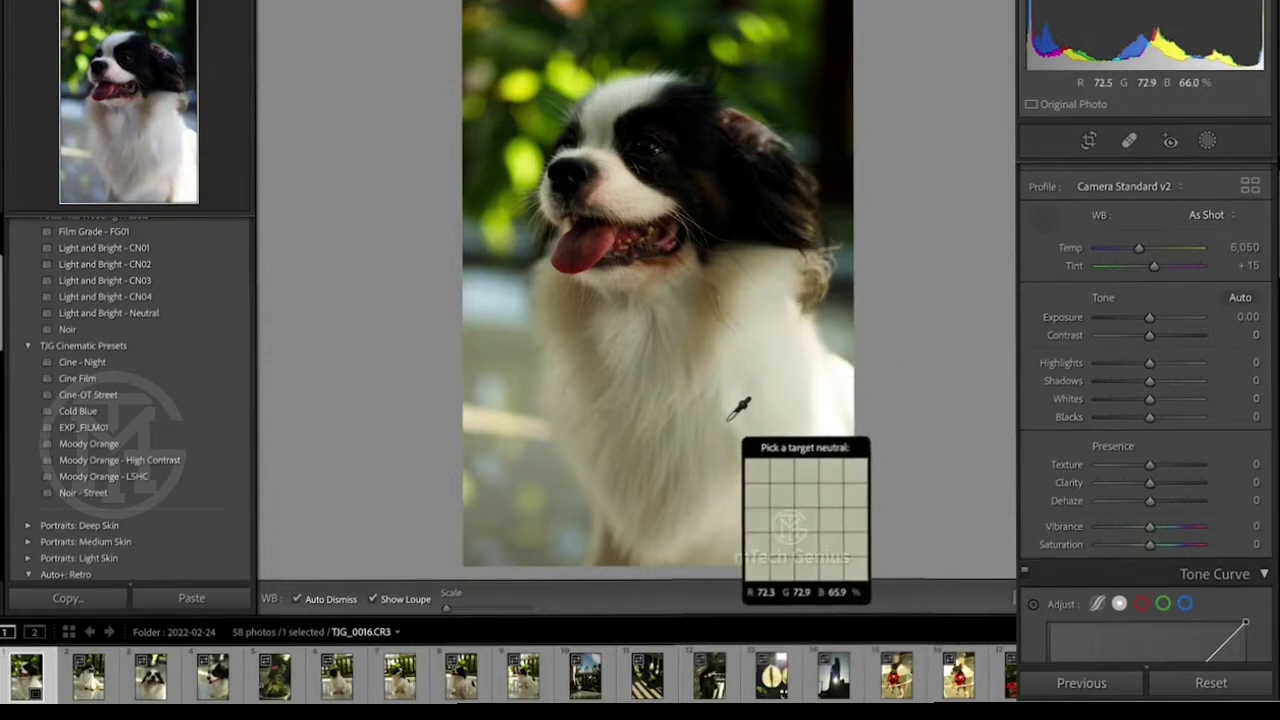
Step: Sample the dog's white fur for Custom white balance (5,100, tint +35), leaving exposure at 0
click(730, 419)
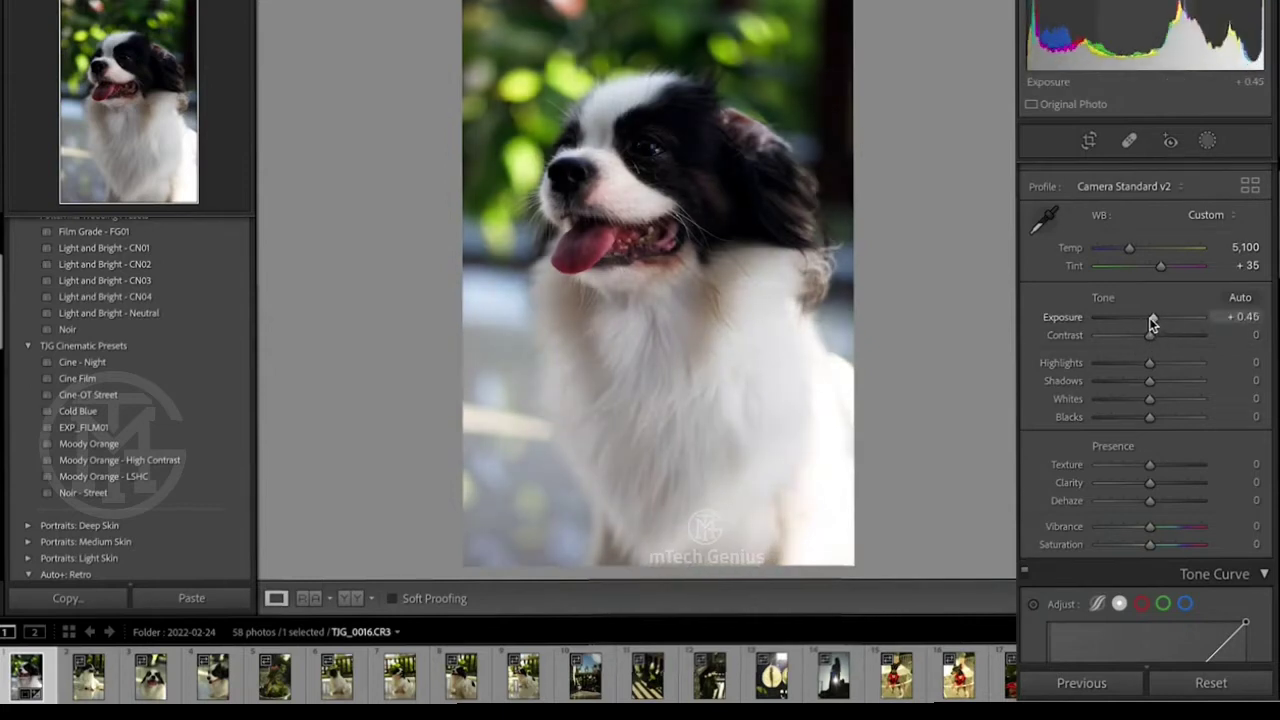
drag(1148, 324, 1150, 322)
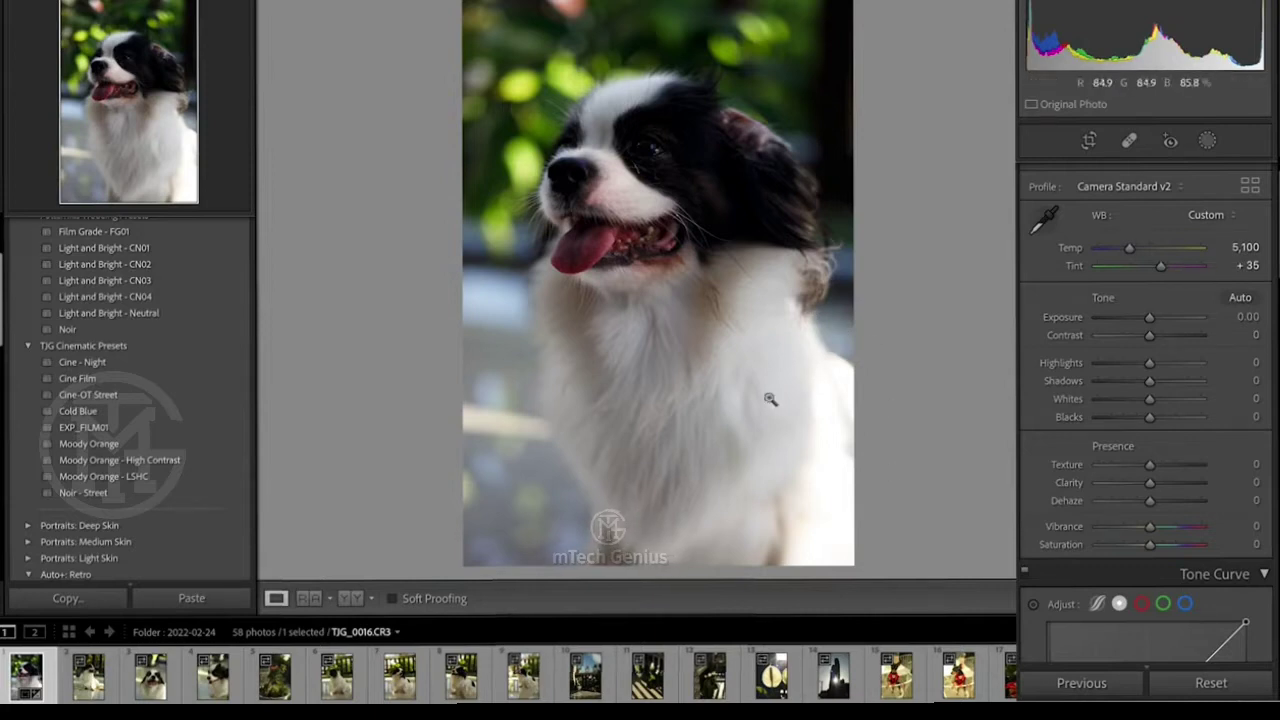
click(814, 423)
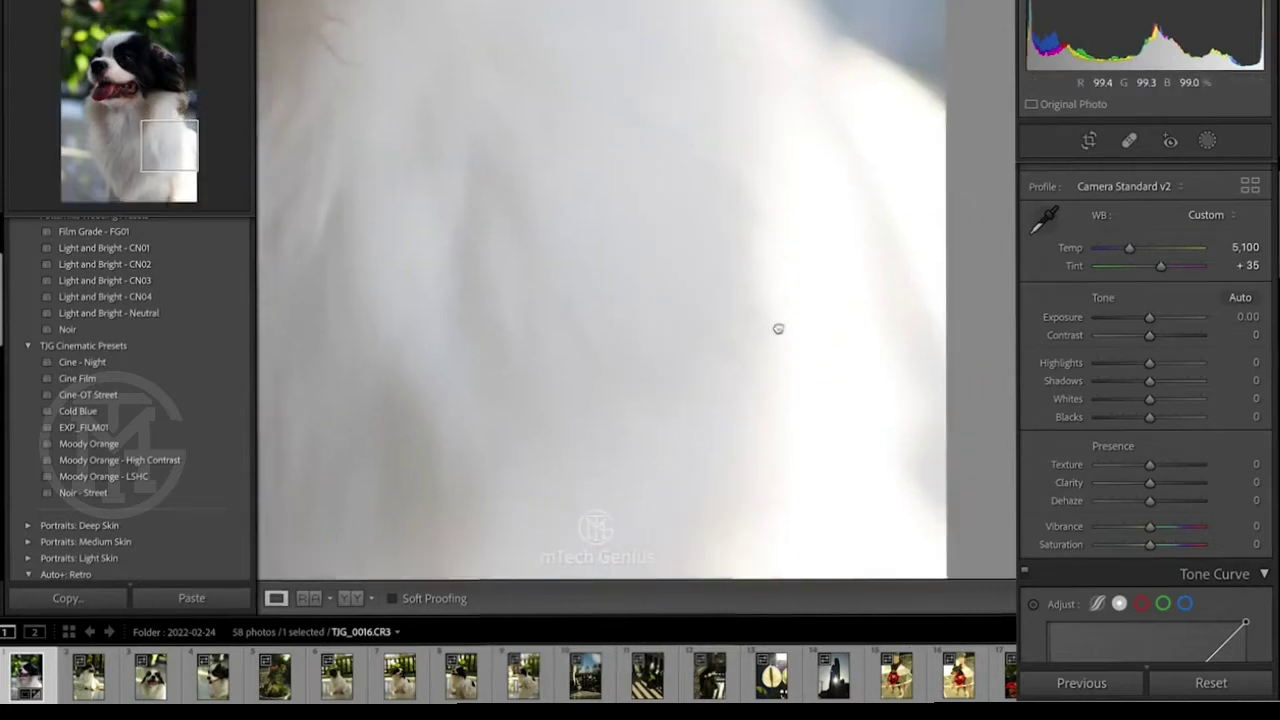
click(785, 330)
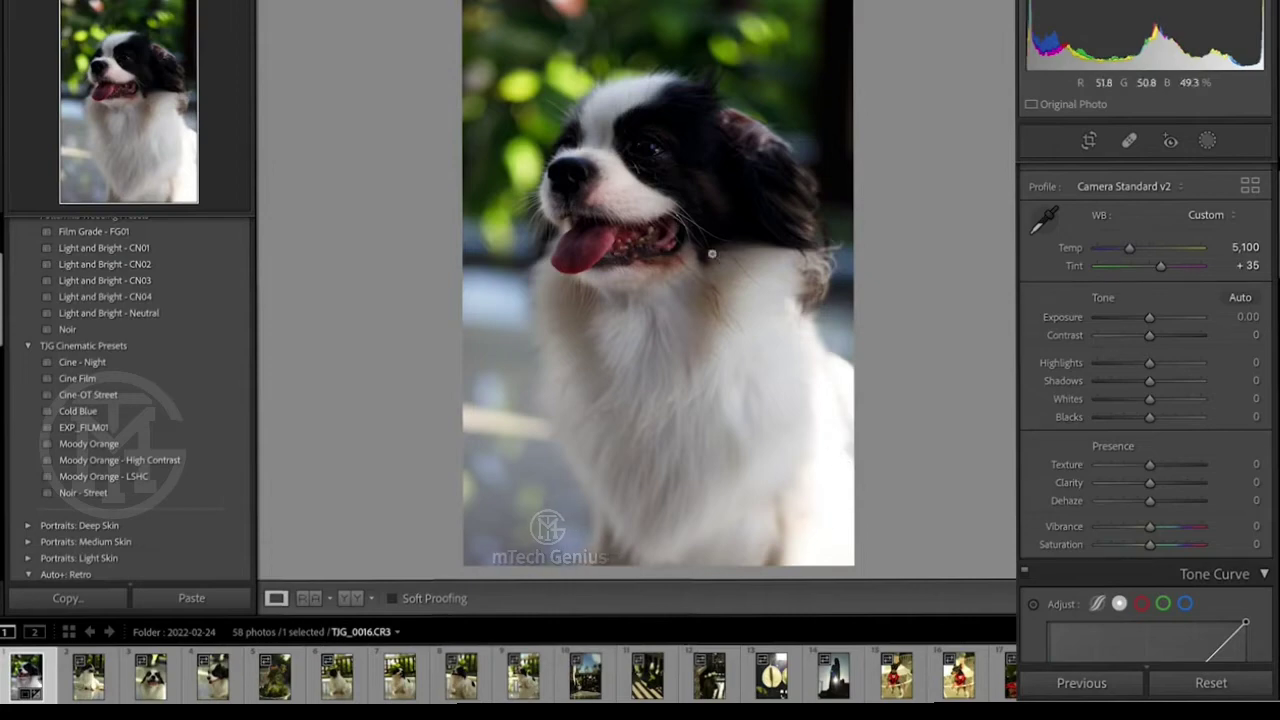
click(497, 423)
scroll(600, 330, up, 3)
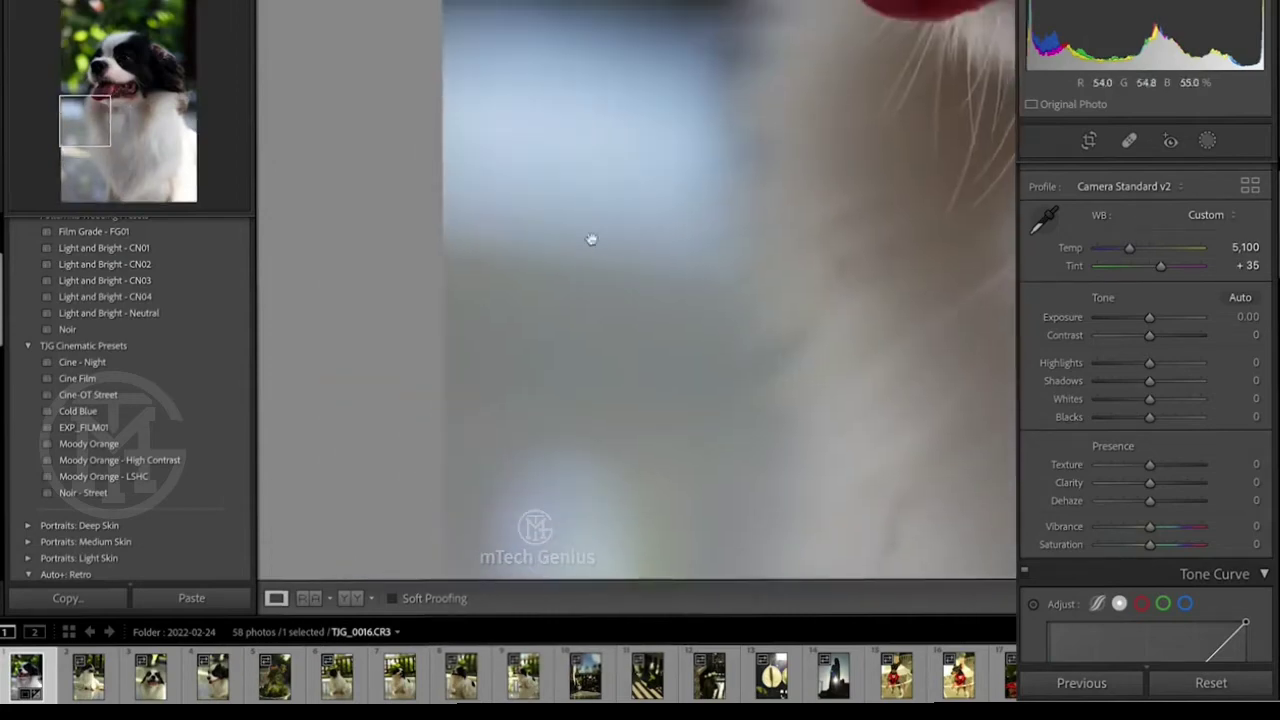
scroll(591, 300, up, 3)
scroll(570, 360, up, 3)
scroll(581, 322, up, 2)
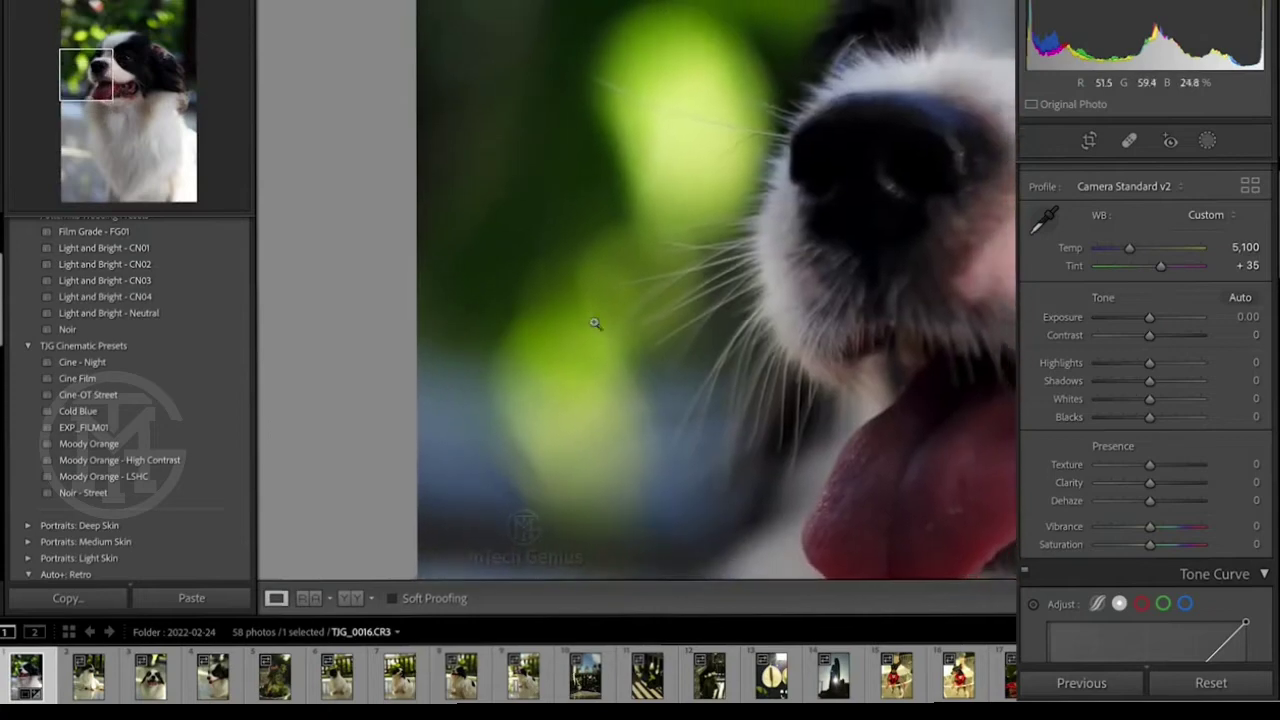
click(596, 324)
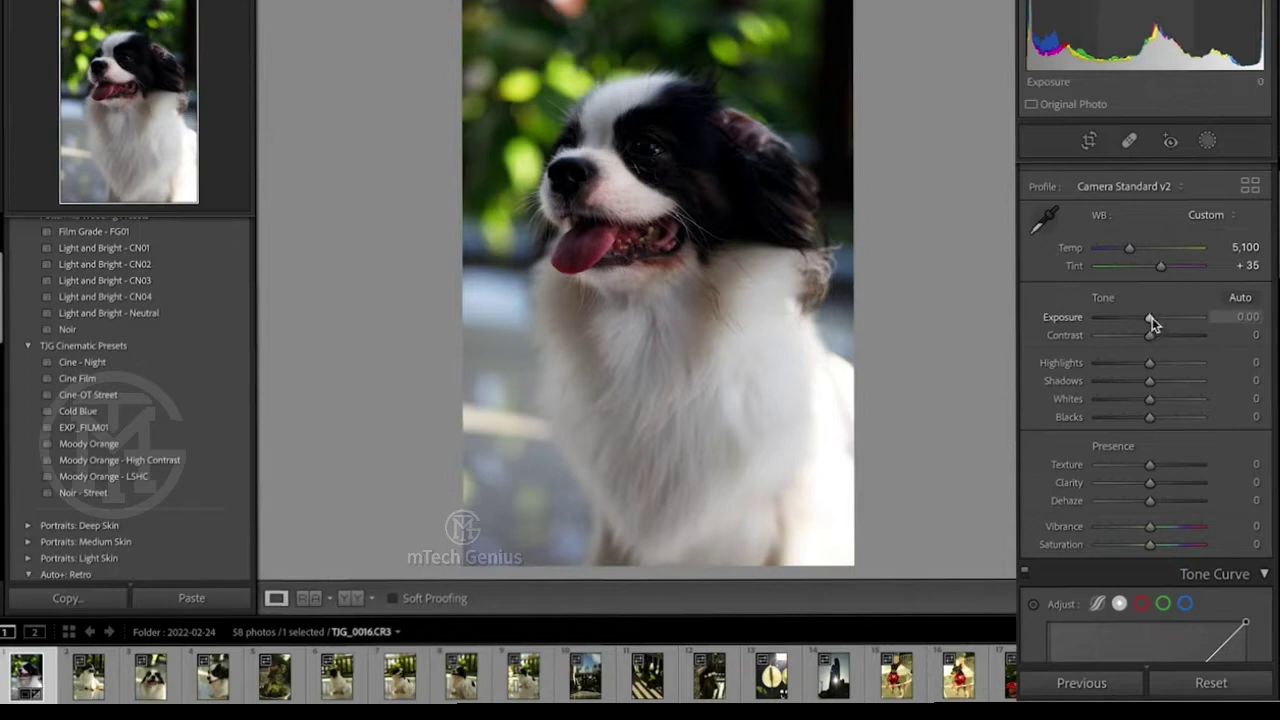
Step: Set Exposure to +0.55 and Contrast to -19 in the Basic panel
drag(1151, 317, 1153, 317)
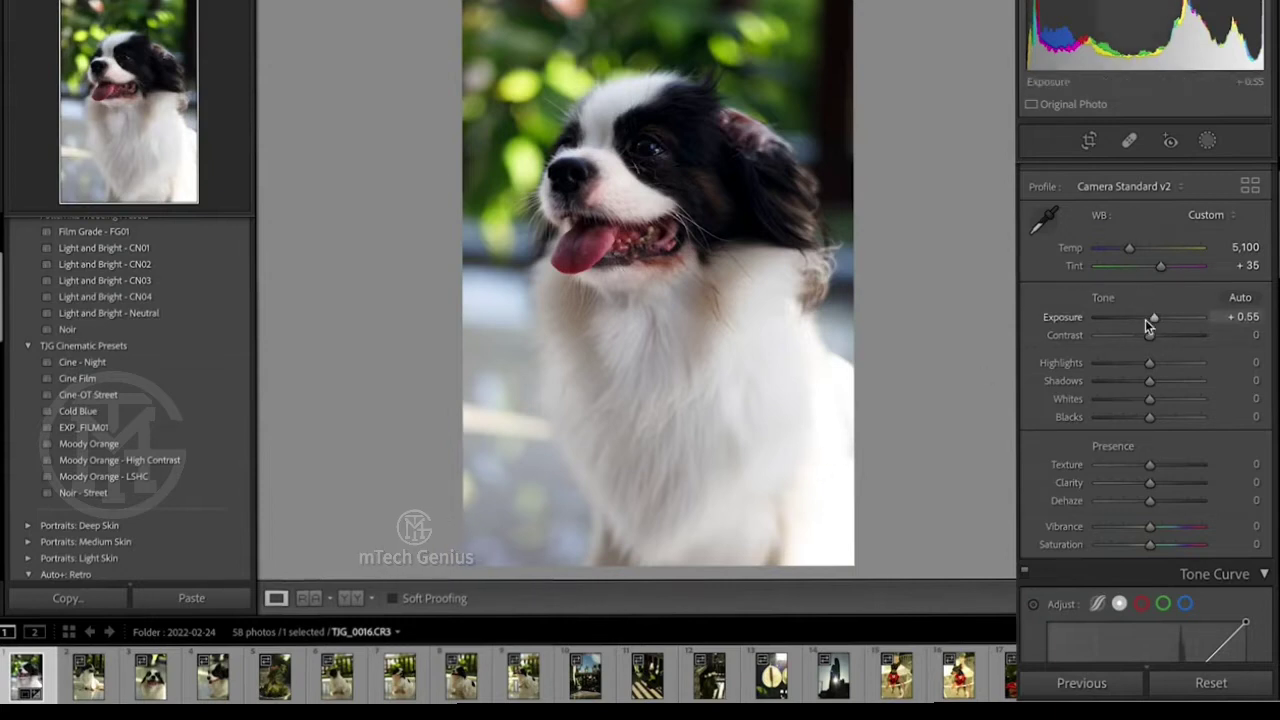
mouse_move(1149, 335)
mouse_down()
mouse_move(1111, 335)
mouse_move(1199, 349)
mouse_move(1127, 358)
mouse_move(1141, 360)
mouse_up()
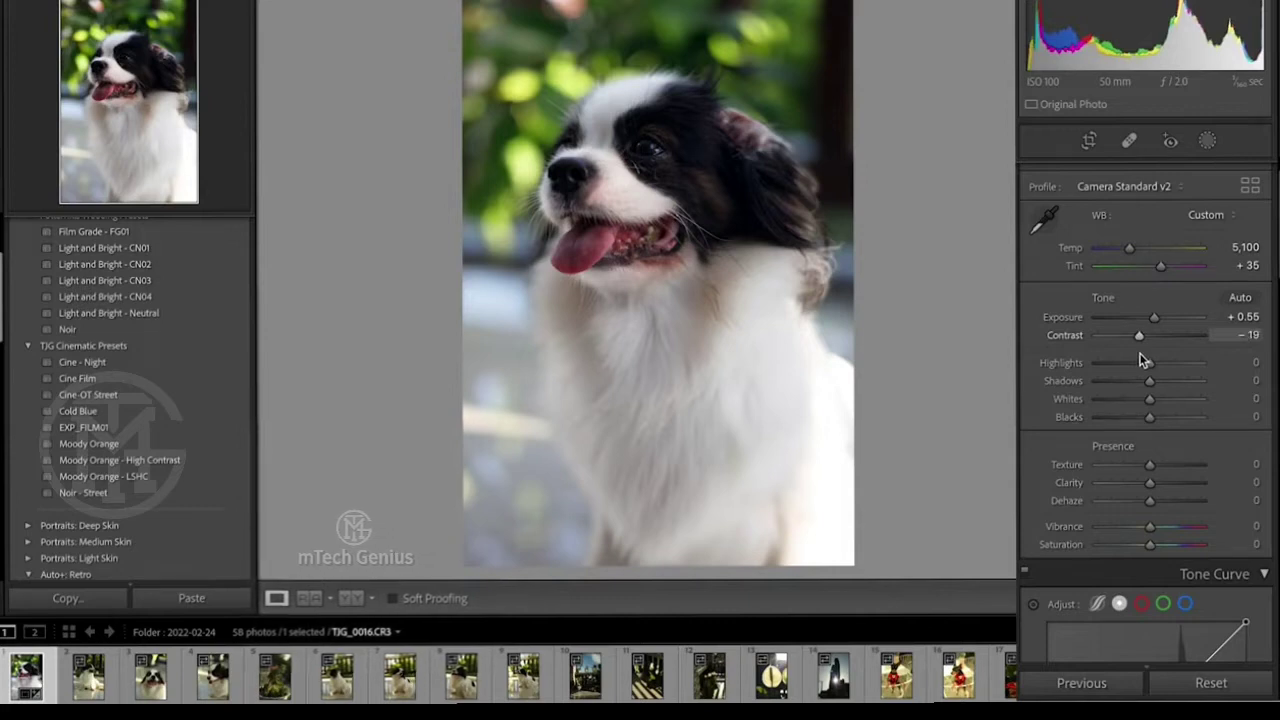
Step: Set Contrast to -21 and Highlights to -34, leaving Shadows at 0
drag(1143, 360, 1140, 364)
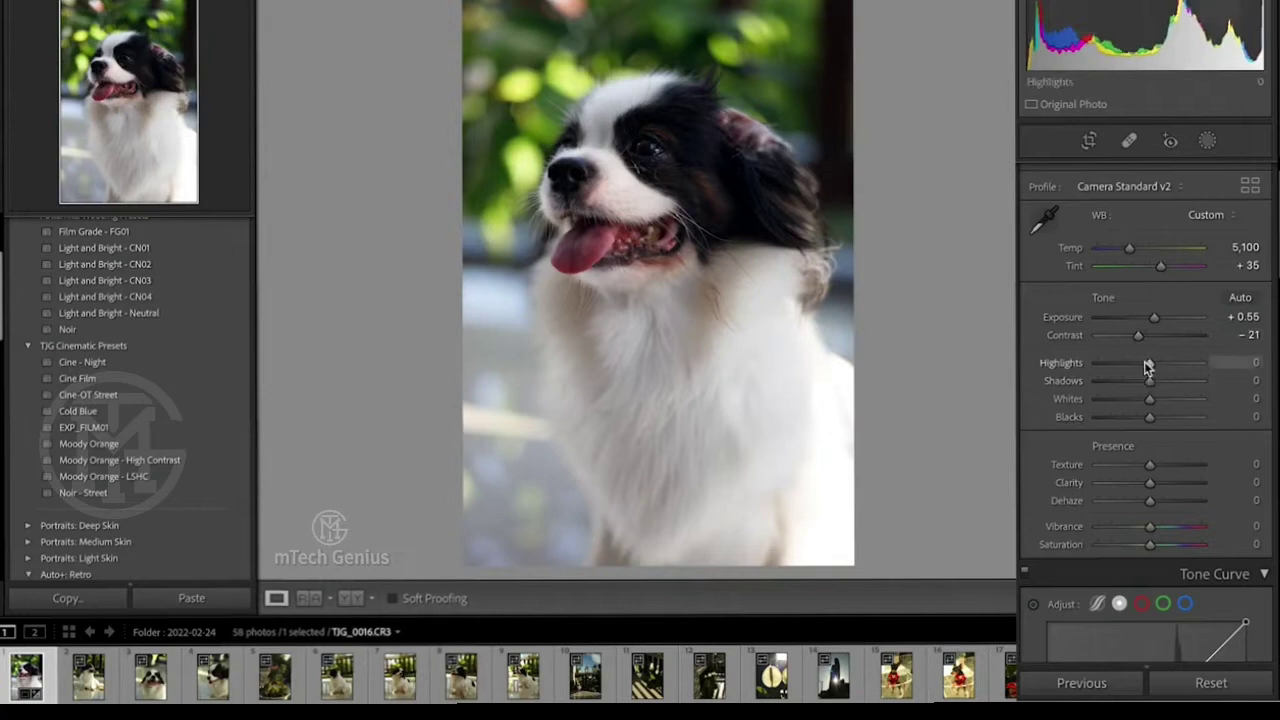
drag(1149, 366, 1128, 372)
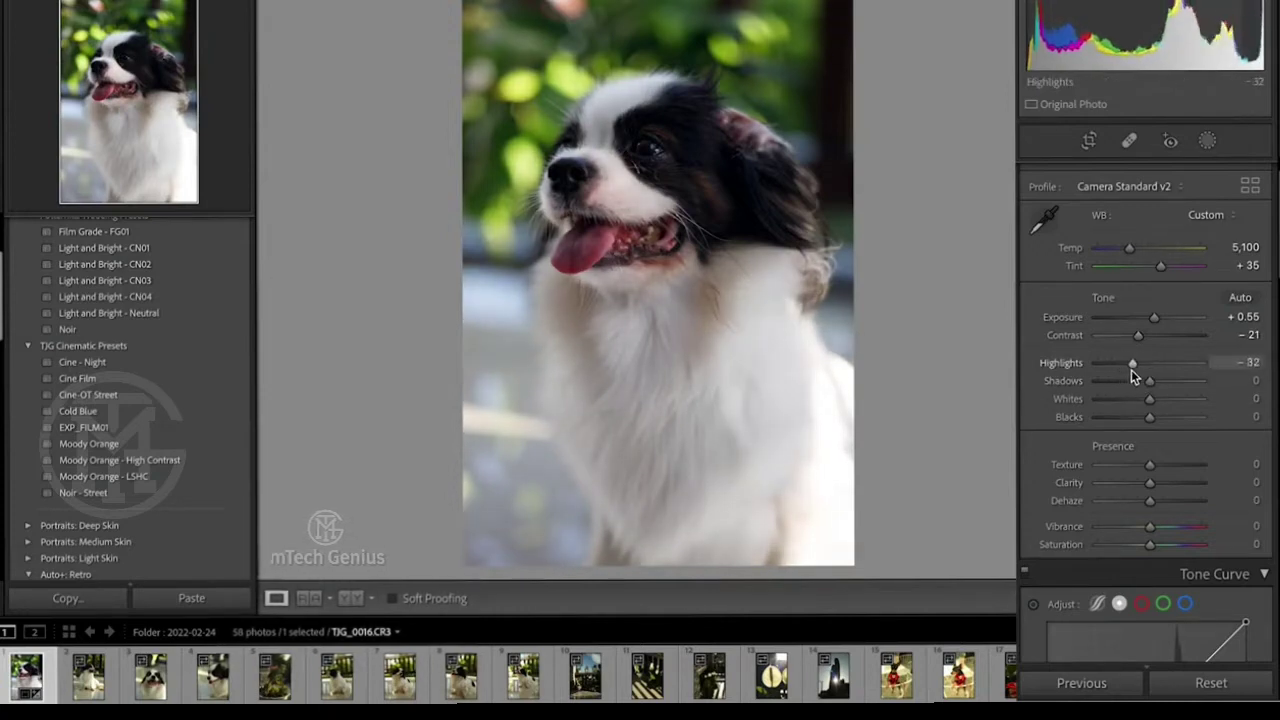
drag(1131, 369, 1134, 369)
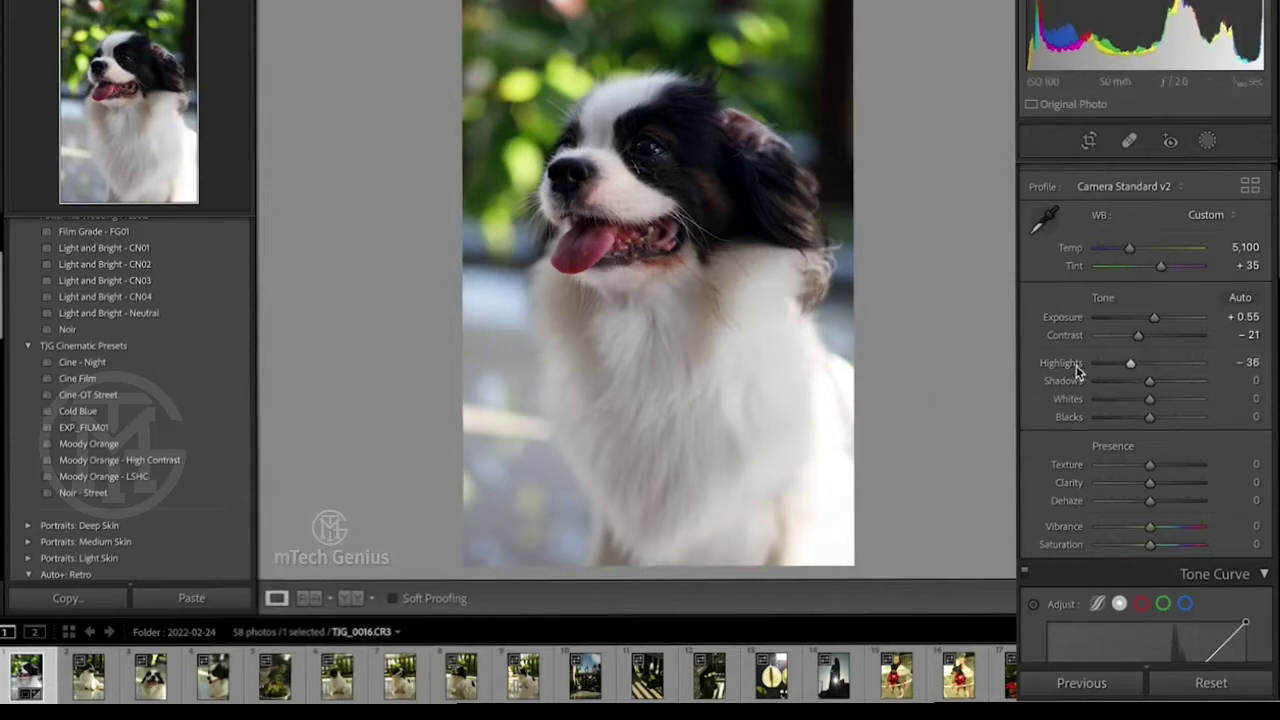
mouse_move(1130, 363)
mouse_down()
mouse_move(1078, 370)
mouse_move(1131, 374)
mouse_up()
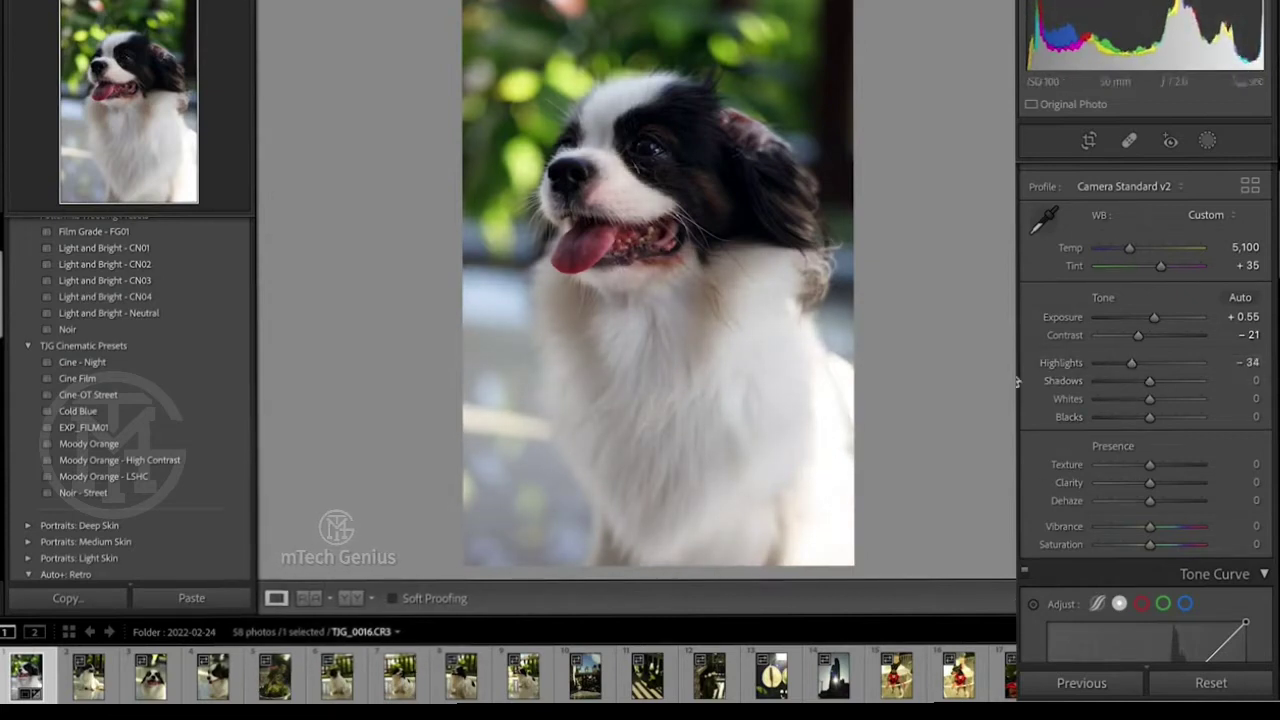
mouse_move(1149, 380)
mouse_down()
mouse_move(1210, 384)
mouse_move(1149, 382)
mouse_up()
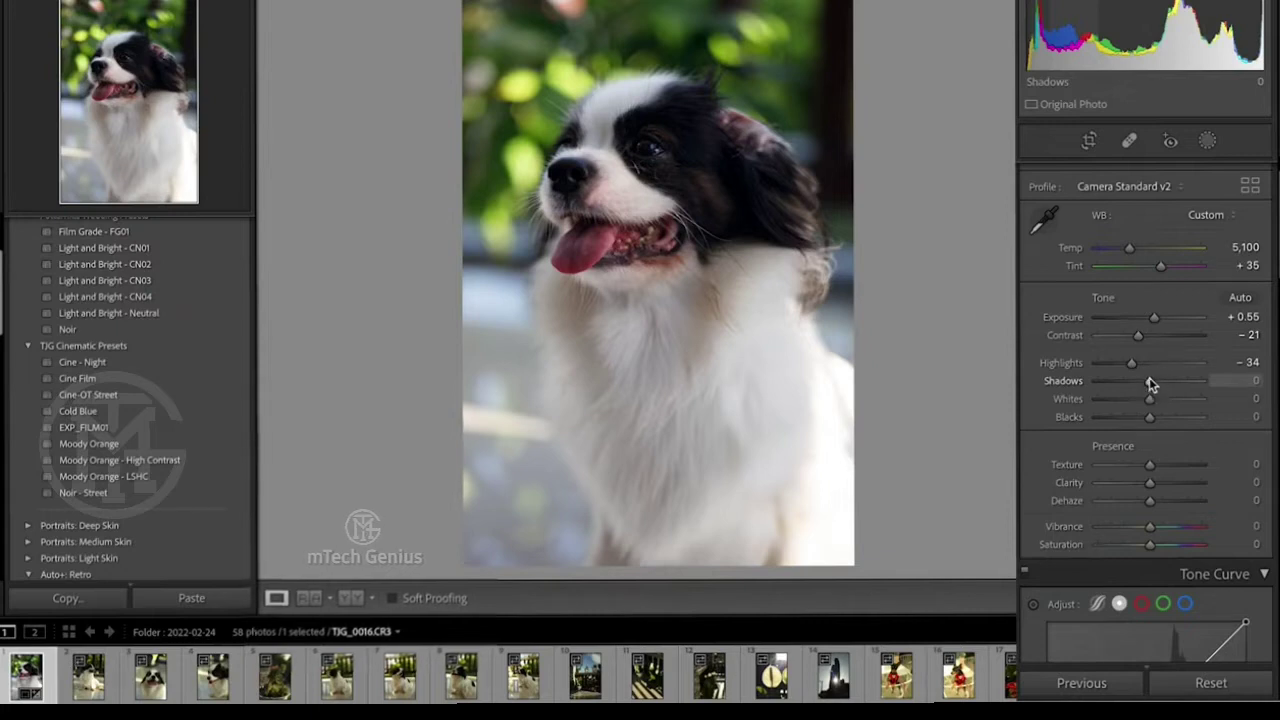
Step: Set Shadows to +24, Whites to +10 and Blacks to -11
drag(1150, 384, 1162, 389)
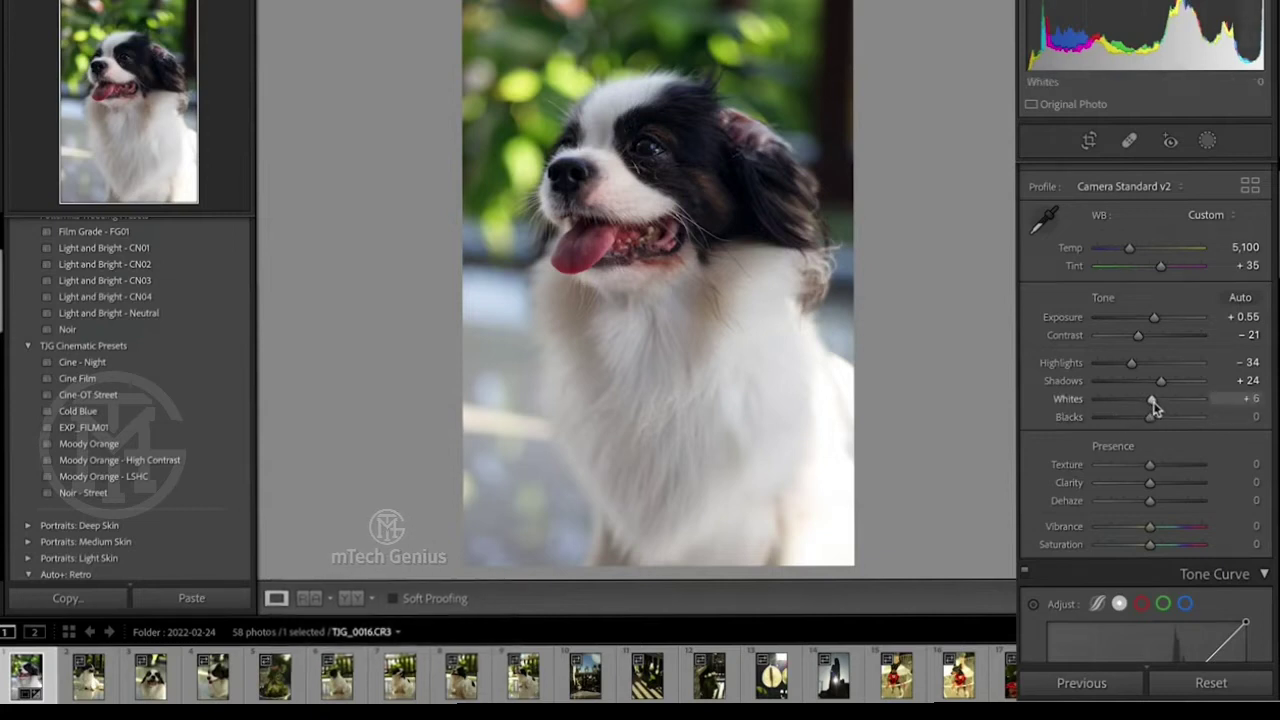
drag(1150, 403, 1155, 401)
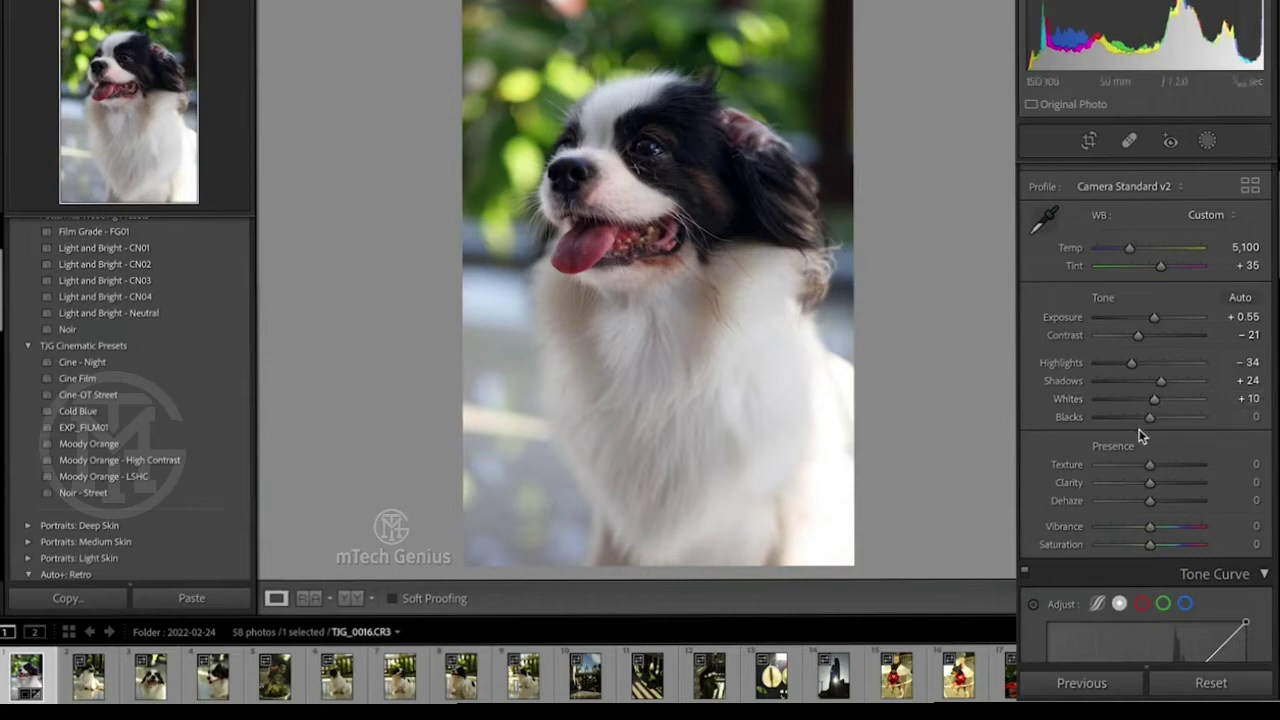
drag(1149, 418, 1143, 418)
drag(1139, 419, 1140, 426)
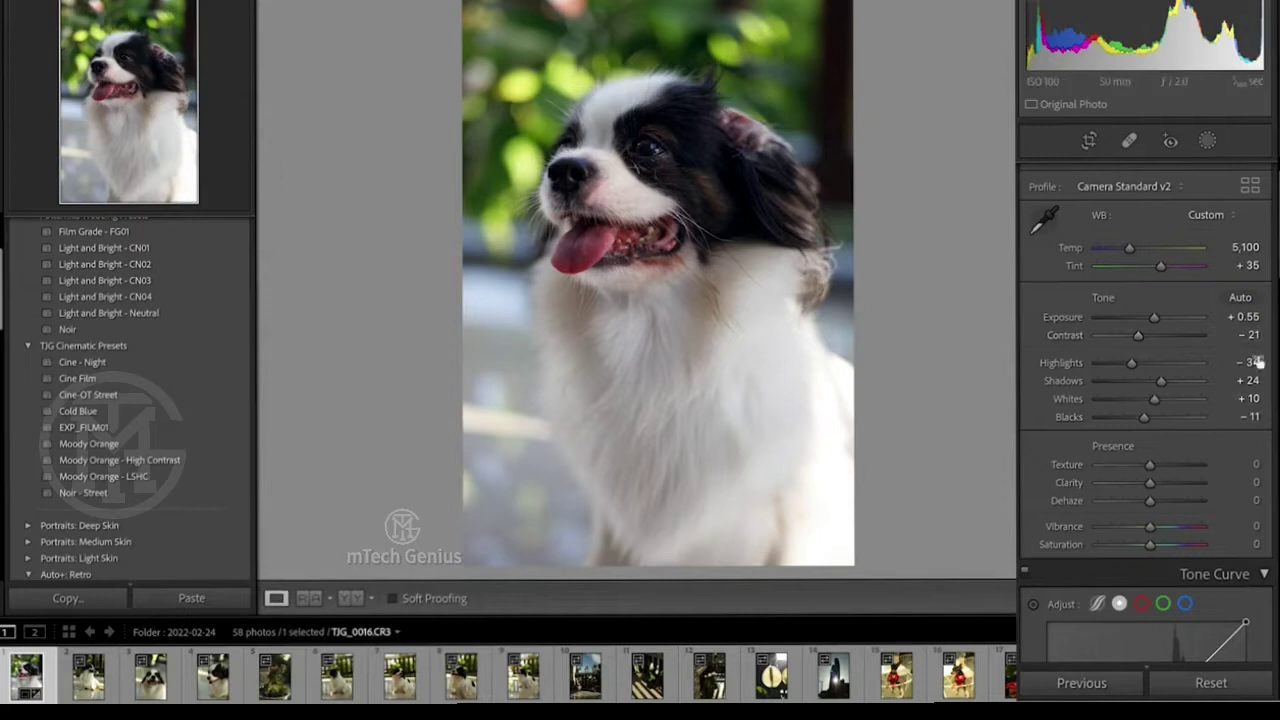
Step: Settle the Presence Texture slider at +15 after trying softer values
scroll(1145, 400, down, 2)
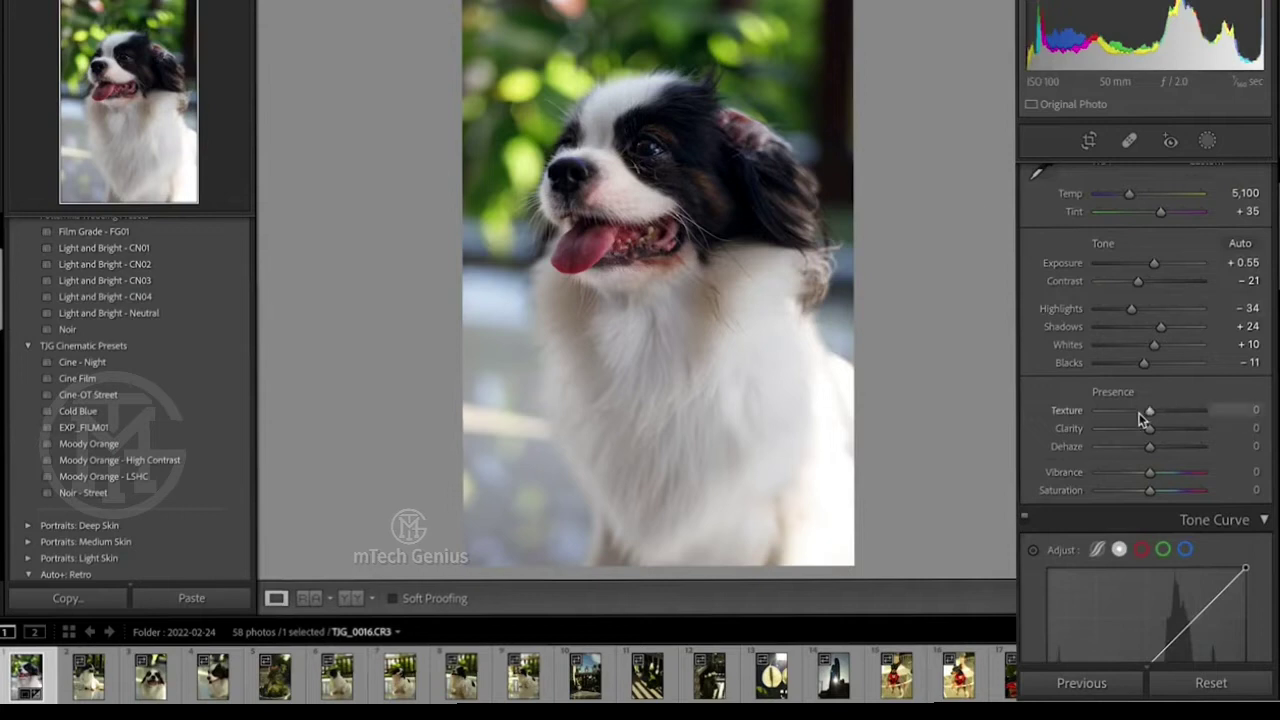
mouse_move(1150, 413)
mouse_down()
mouse_move(1136, 417)
mouse_move(1146, 421)
mouse_up()
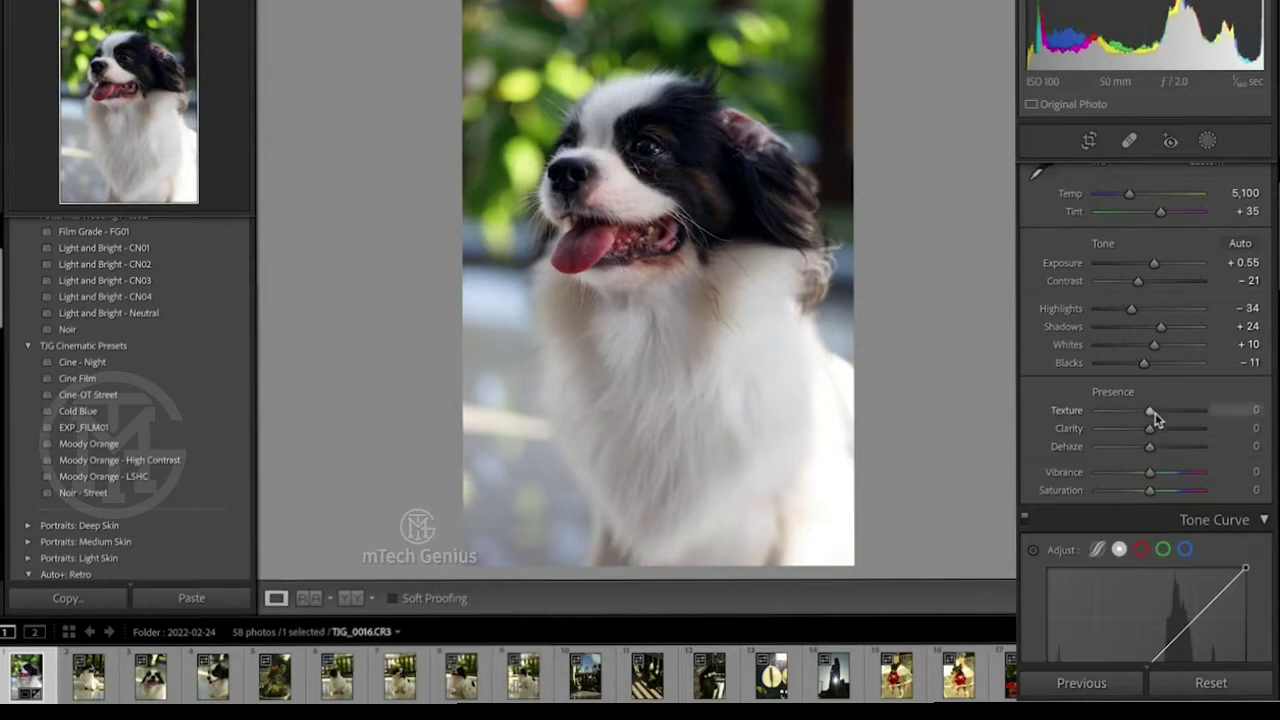
mouse_move(1153, 418)
mouse_down()
mouse_move(1174, 419)
mouse_move(1123, 416)
mouse_move(1177, 419)
mouse_move(1122, 422)
mouse_up()
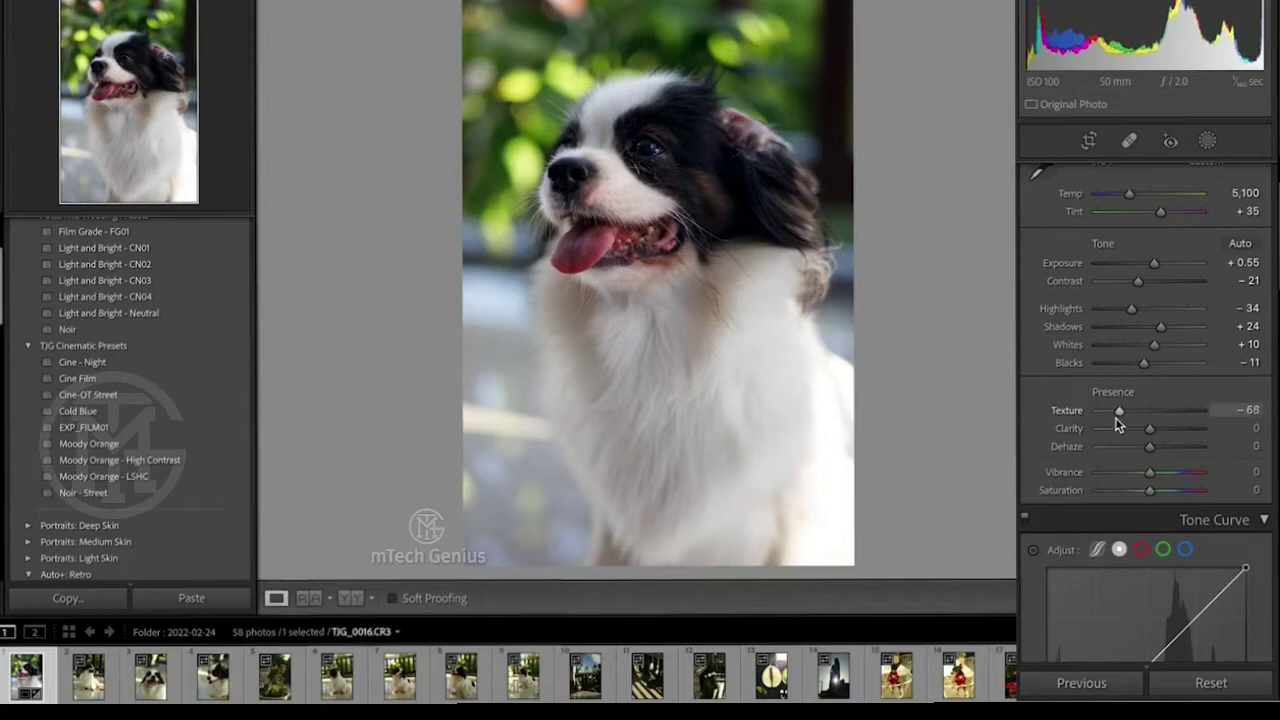
mouse_move(1117, 426)
mouse_down()
mouse_move(1180, 422)
mouse_move(1155, 420)
mouse_up()
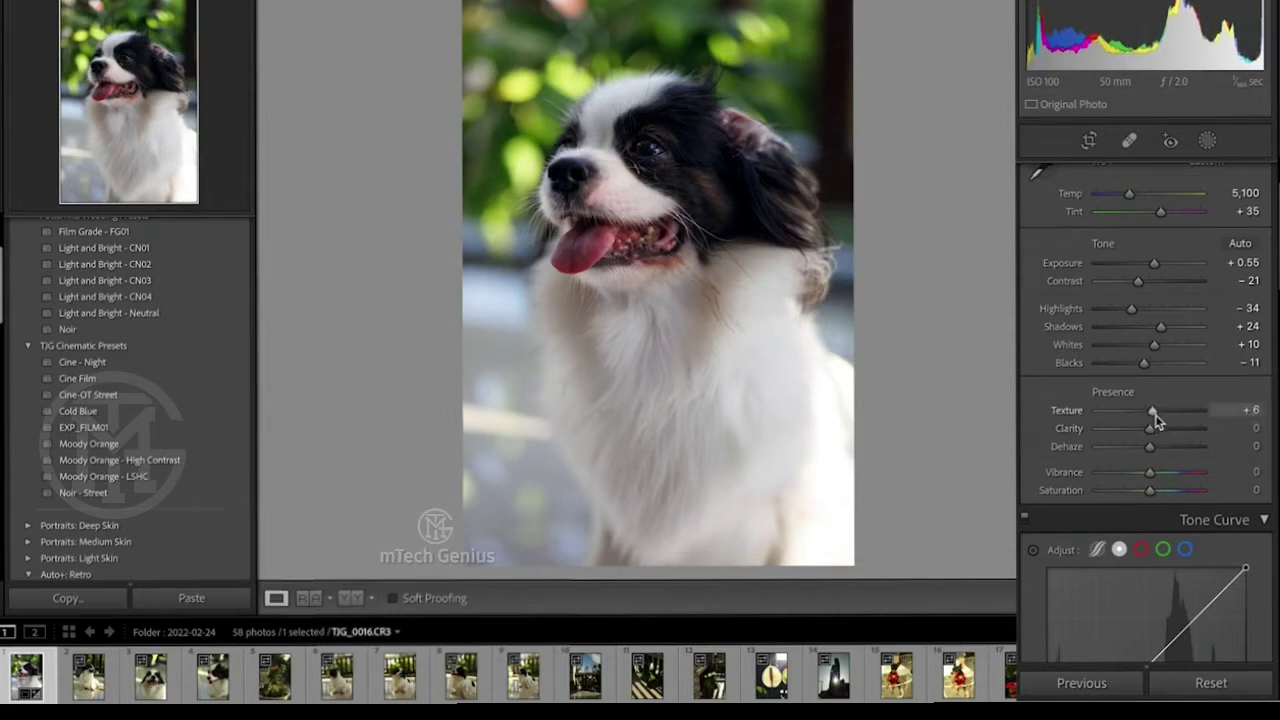
mouse_move(1161, 414)
mouse_down()
mouse_move(1135, 437)
mouse_move(1165, 445)
mouse_up()
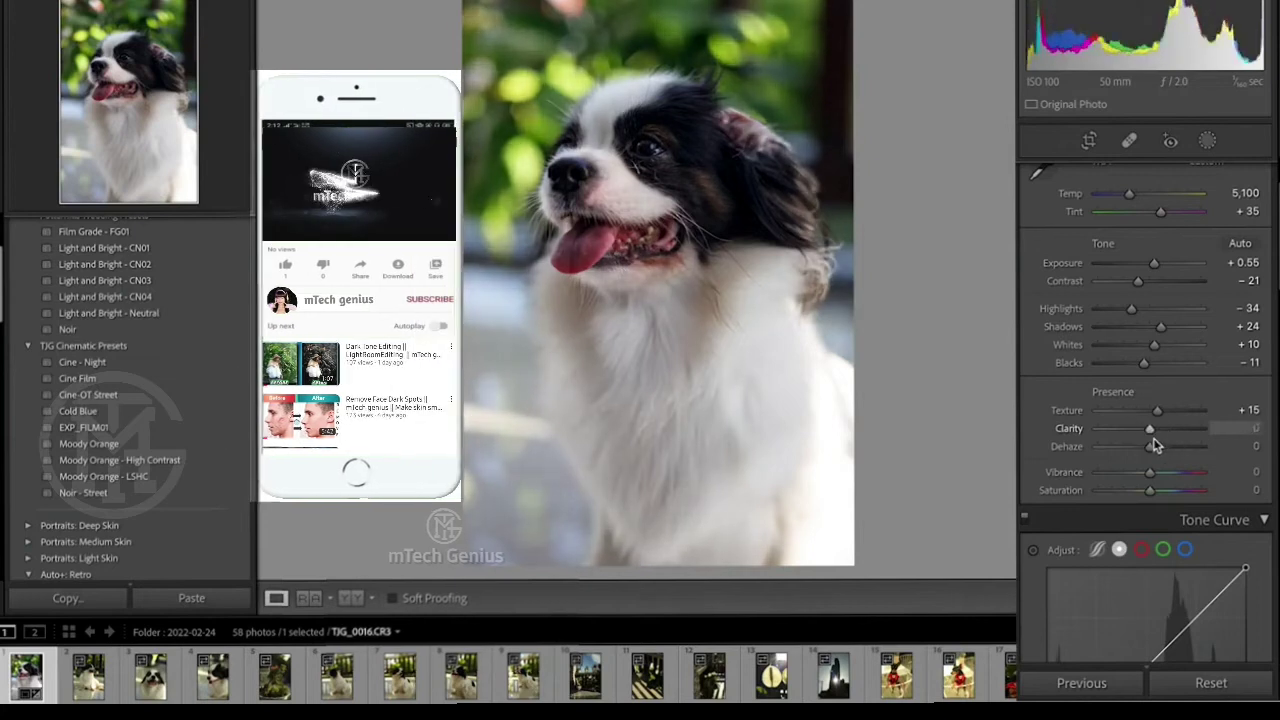
Step: Lower Clarity to -12, then zoom to 1:1 on the dog's face
mouse_move(1165, 445)
mouse_down()
mouse_move(1178, 436)
mouse_move(1151, 440)
mouse_move(1170, 437)
mouse_up()
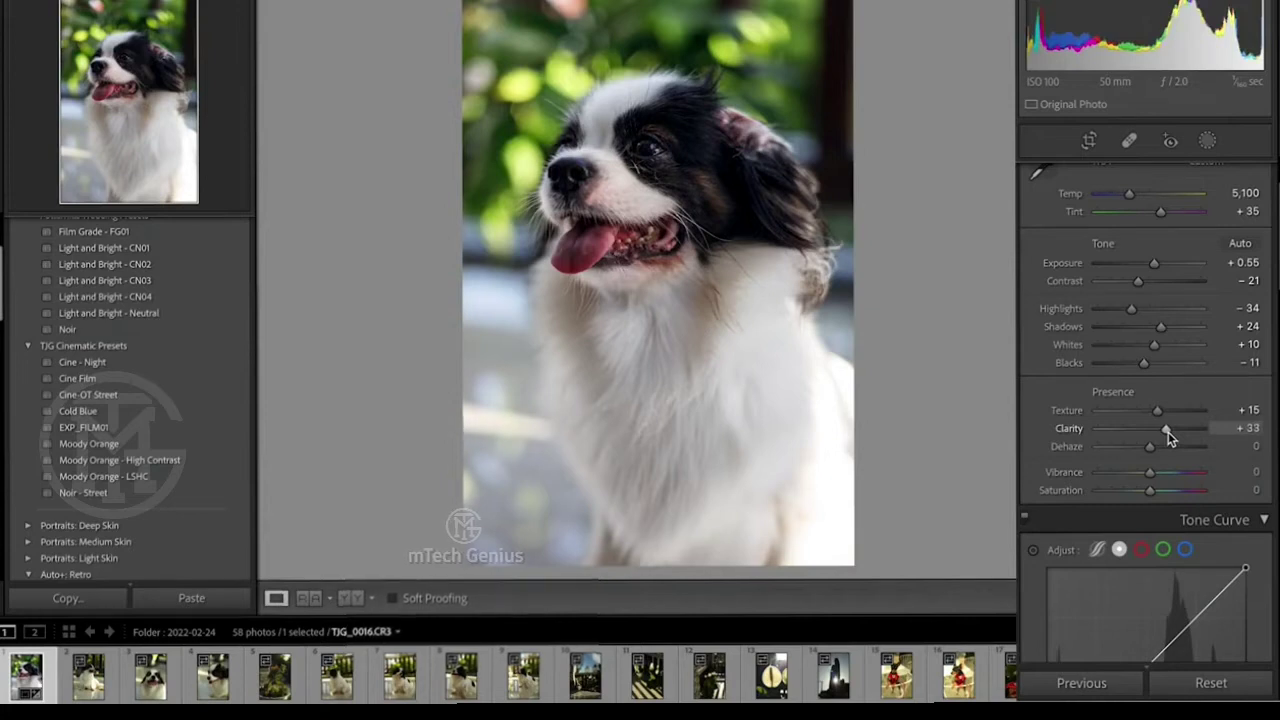
drag(1170, 437, 1146, 432)
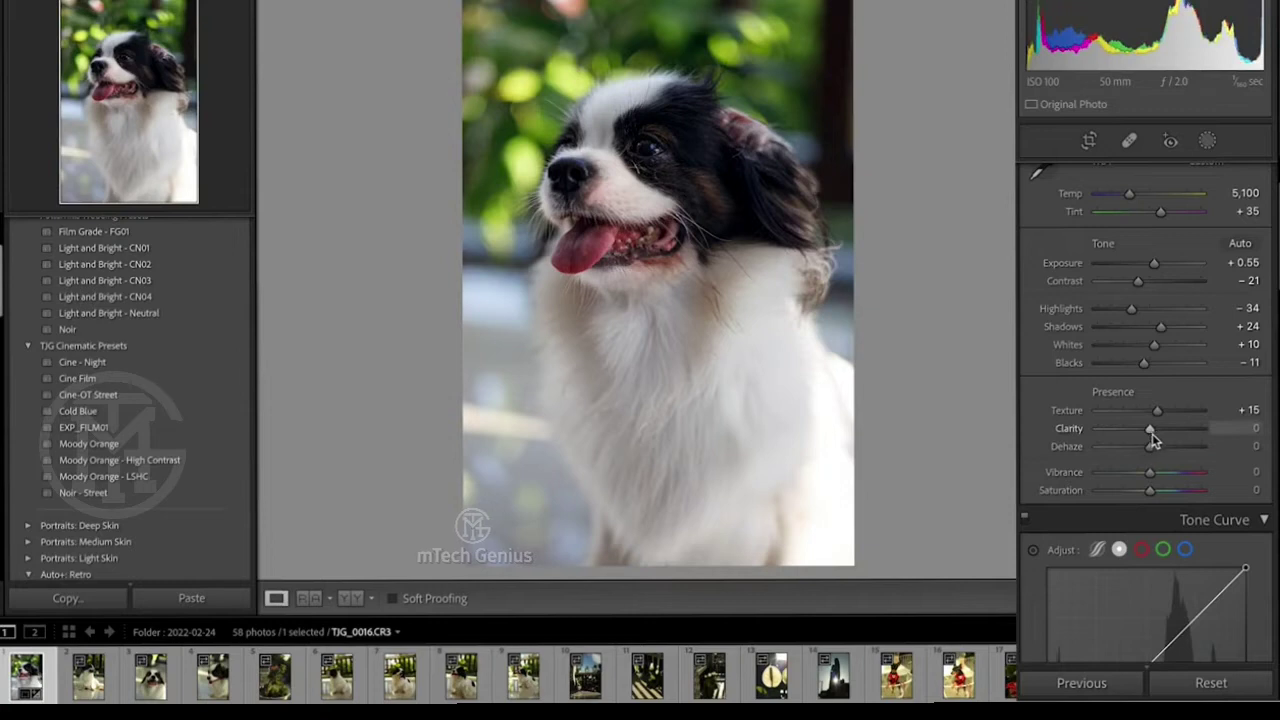
drag(1149, 432, 1142, 432)
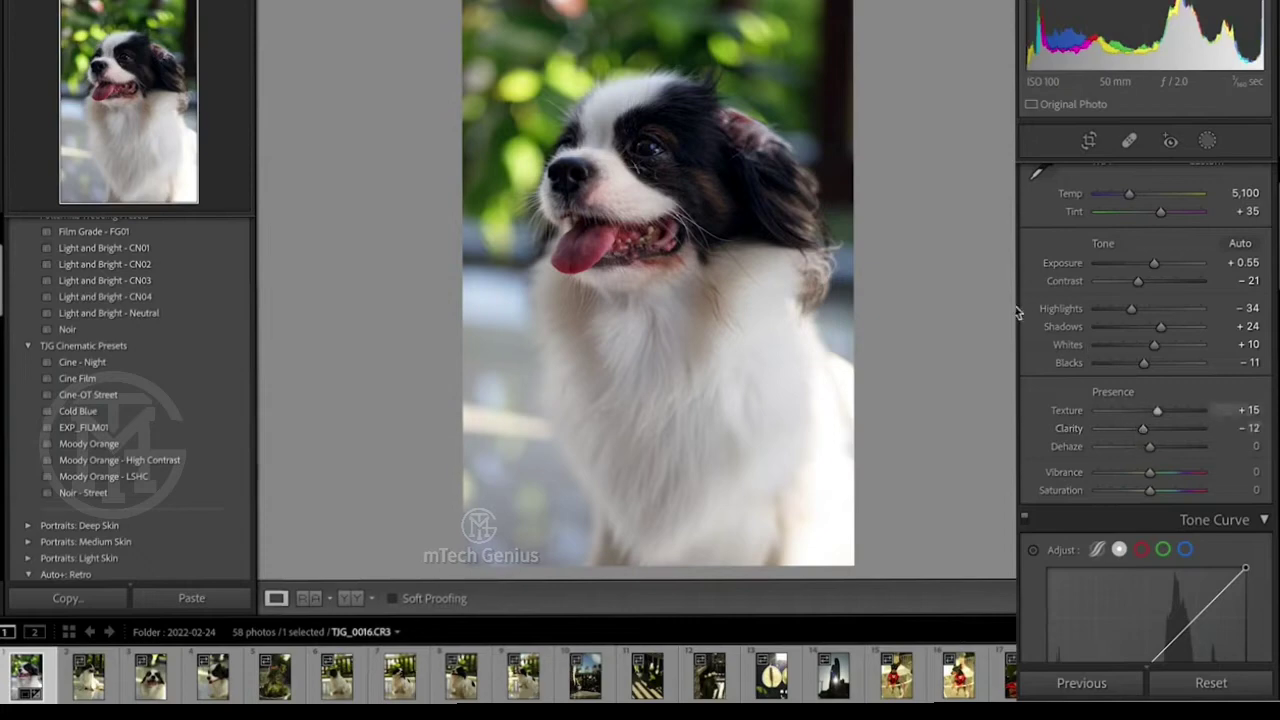
click(661, 100)
mouse_move(661, 100)
mouse_down()
mouse_move(694, 137)
mouse_move(683, 191)
mouse_move(846, 191)
mouse_move(793, 136)
mouse_move(706, 200)
mouse_move(737, 214)
mouse_move(827, 164)
mouse_move(783, 191)
mouse_move(760, 180)
mouse_move(727, 214)
mouse_move(757, 160)
mouse_move(723, 189)
mouse_move(748, 226)
mouse_up()
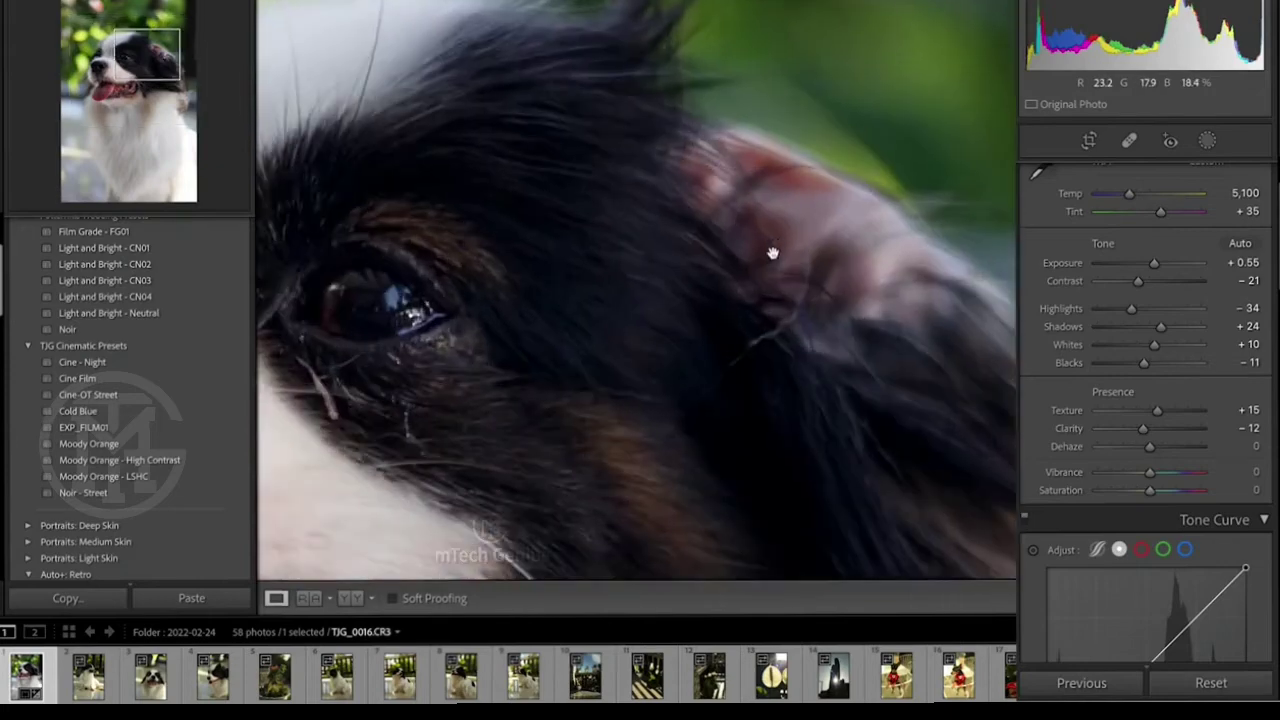
Step: Check the dog's eye close up, then return to the full Fit view
click(766, 266)
mouse_move(709, 233)
mouse_down()
mouse_move(714, 209)
mouse_move(813, 311)
mouse_up()
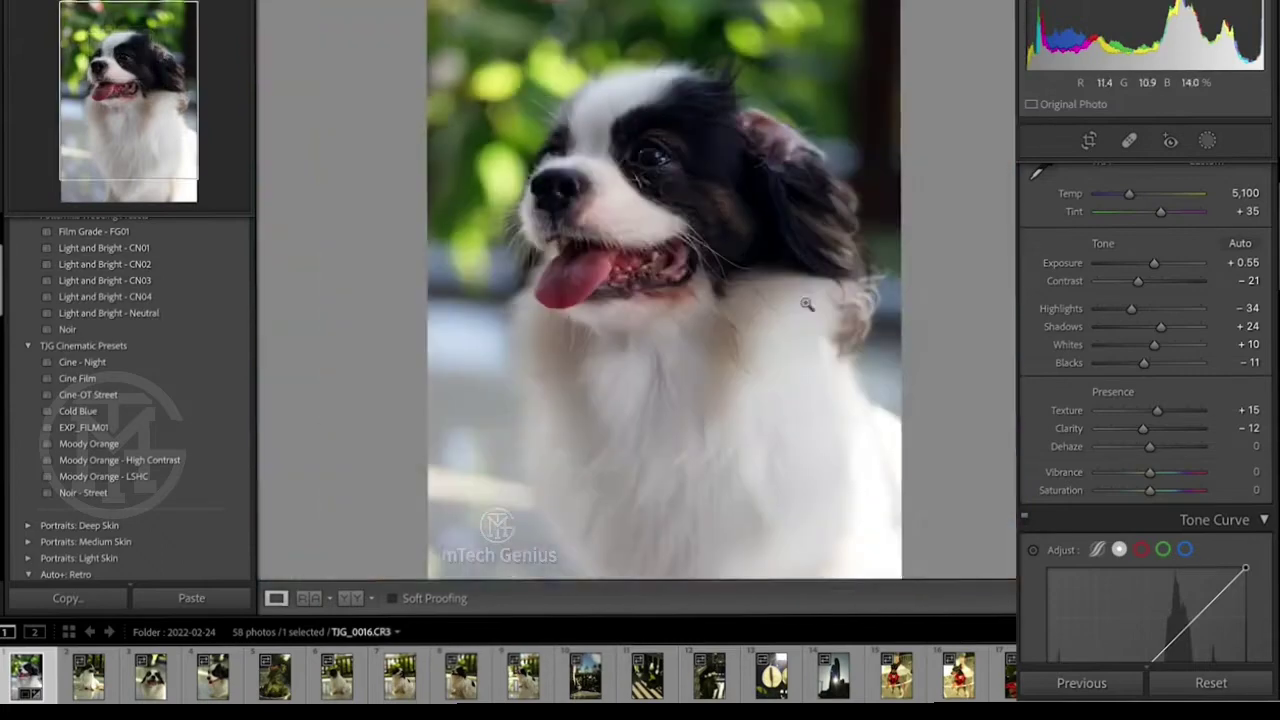
click(800, 290)
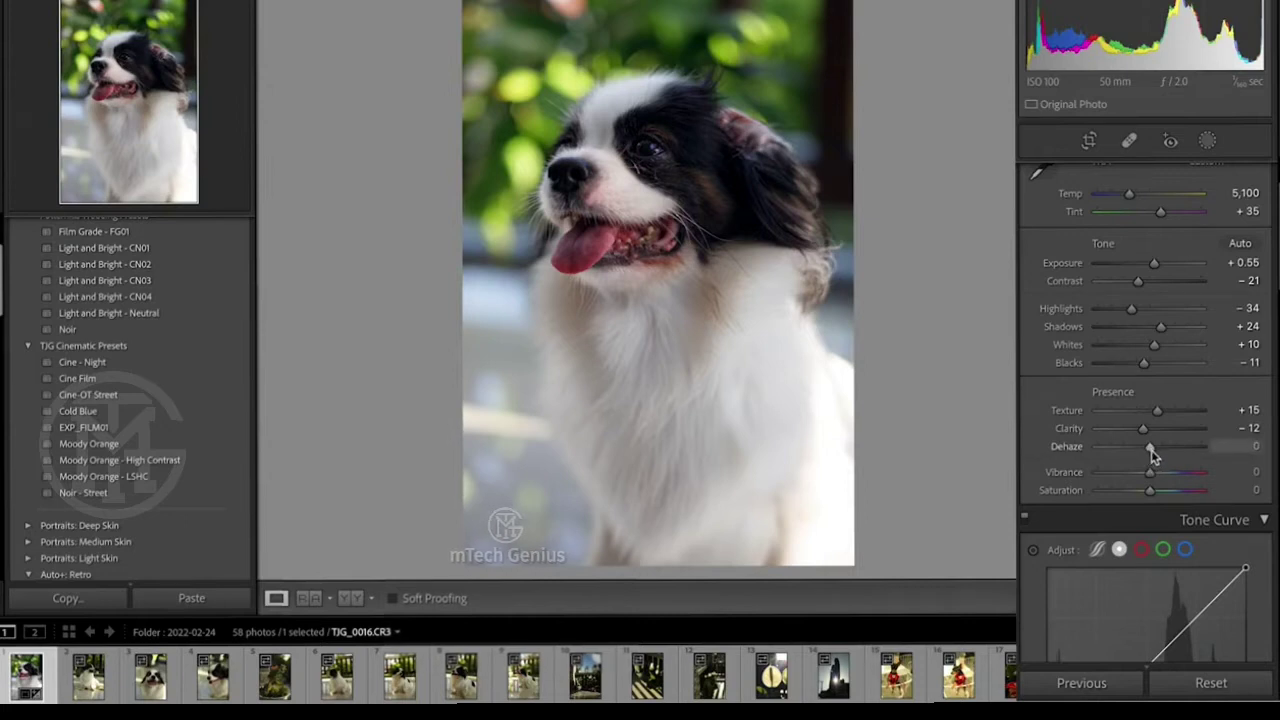
mouse_move(1151, 450)
mouse_down()
mouse_move(1142, 462)
mouse_move(1162, 455)
mouse_up()
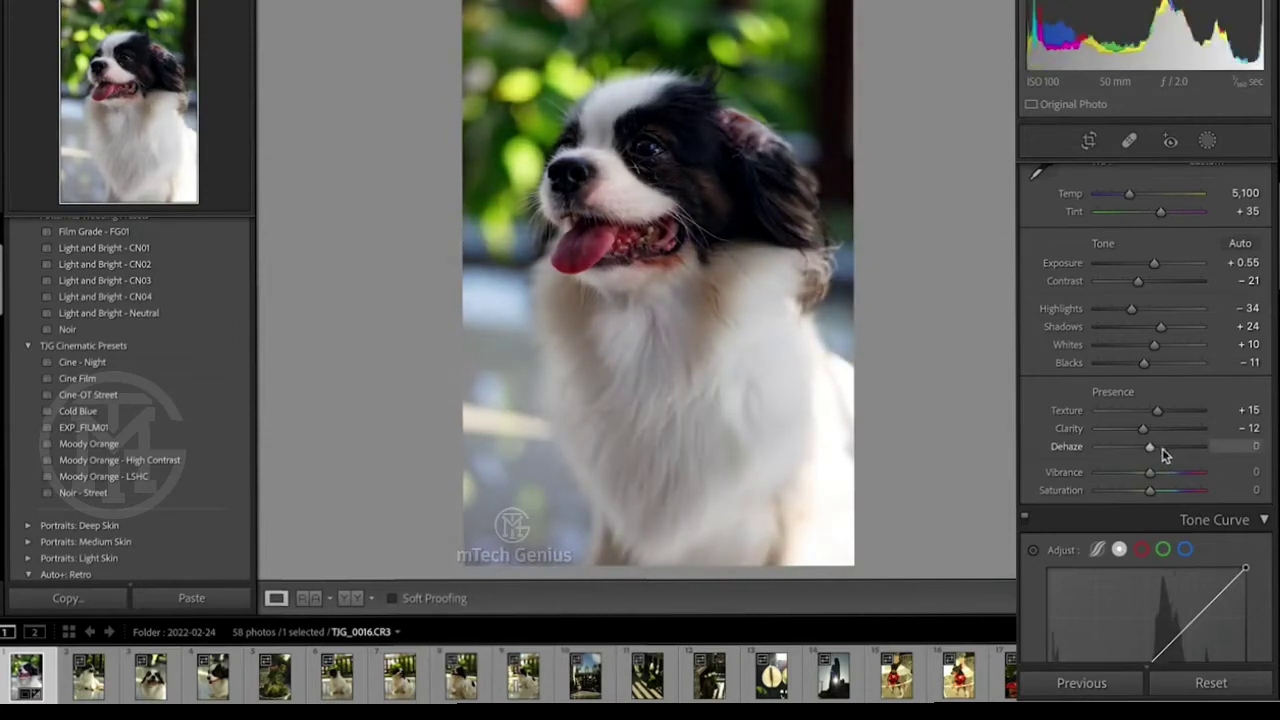
drag(1152, 448, 1162, 452)
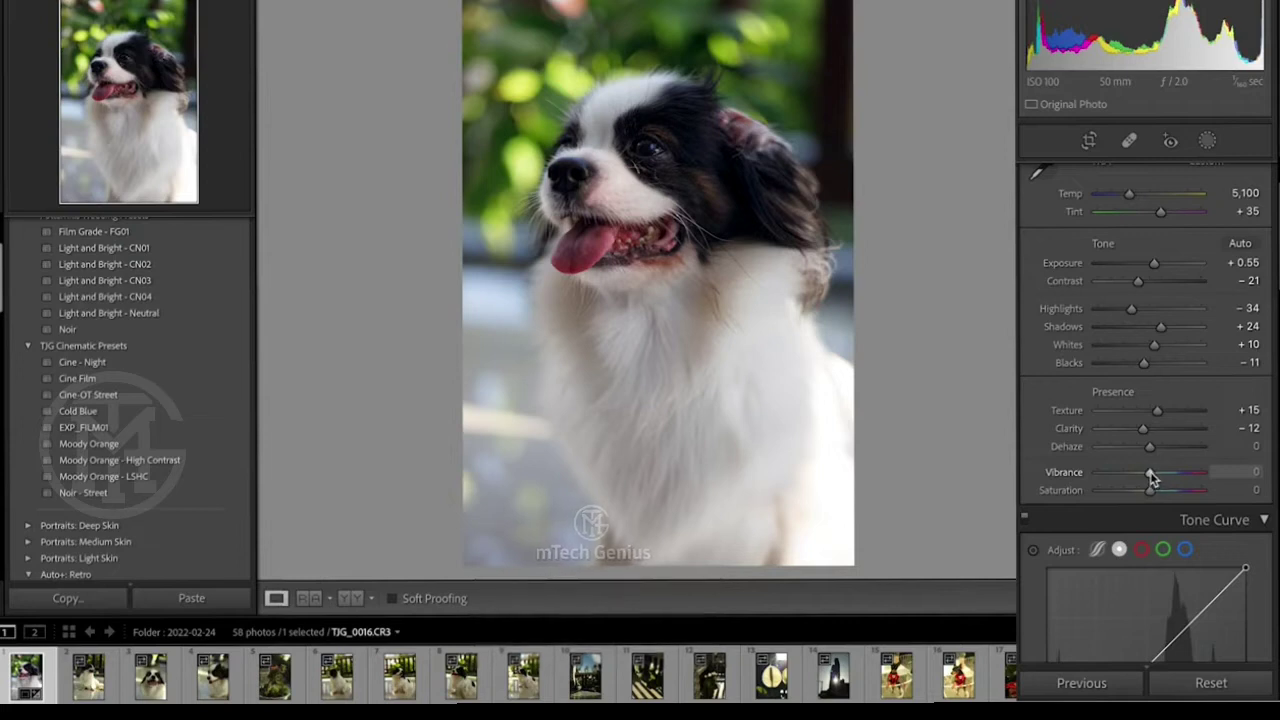
Step: Settle on Vibrance +44 and Saturation +5 after trying and resetting both sliders
mouse_move(1151, 474)
mouse_down()
mouse_move(1183, 477)
mouse_move(1176, 486)
mouse_up()
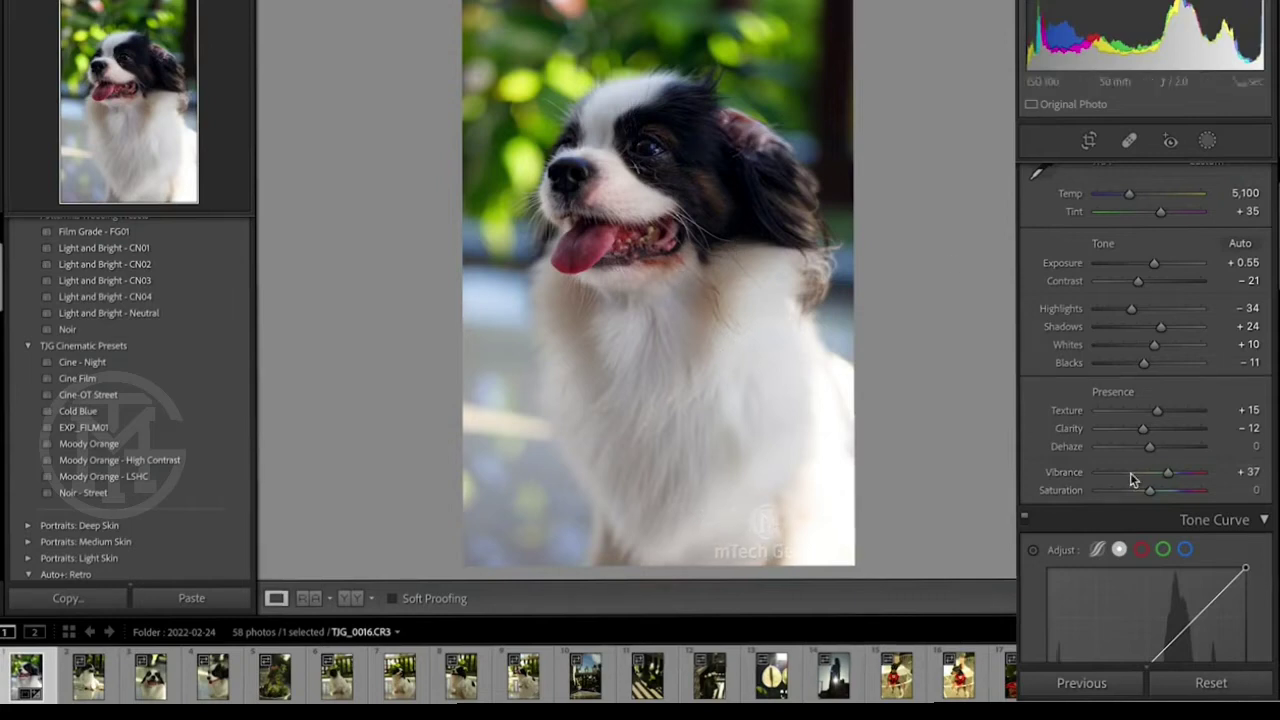
double_click(1167, 472)
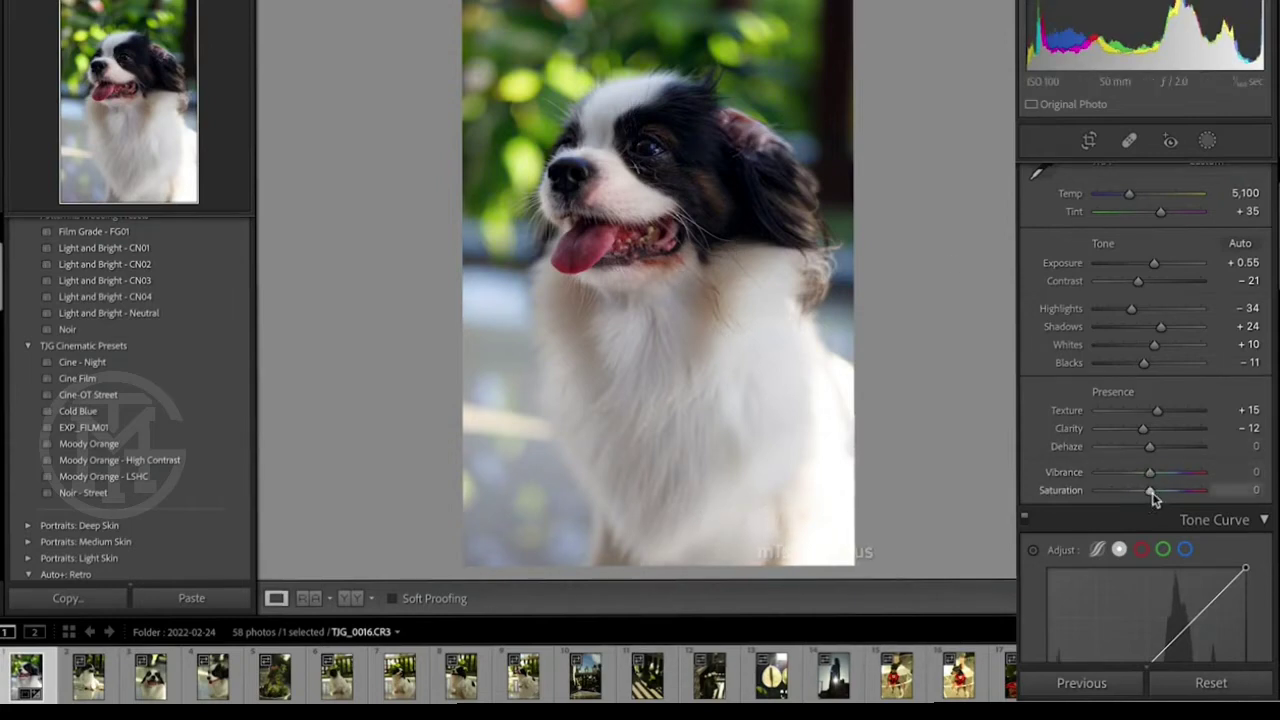
drag(1152, 489, 1186, 493)
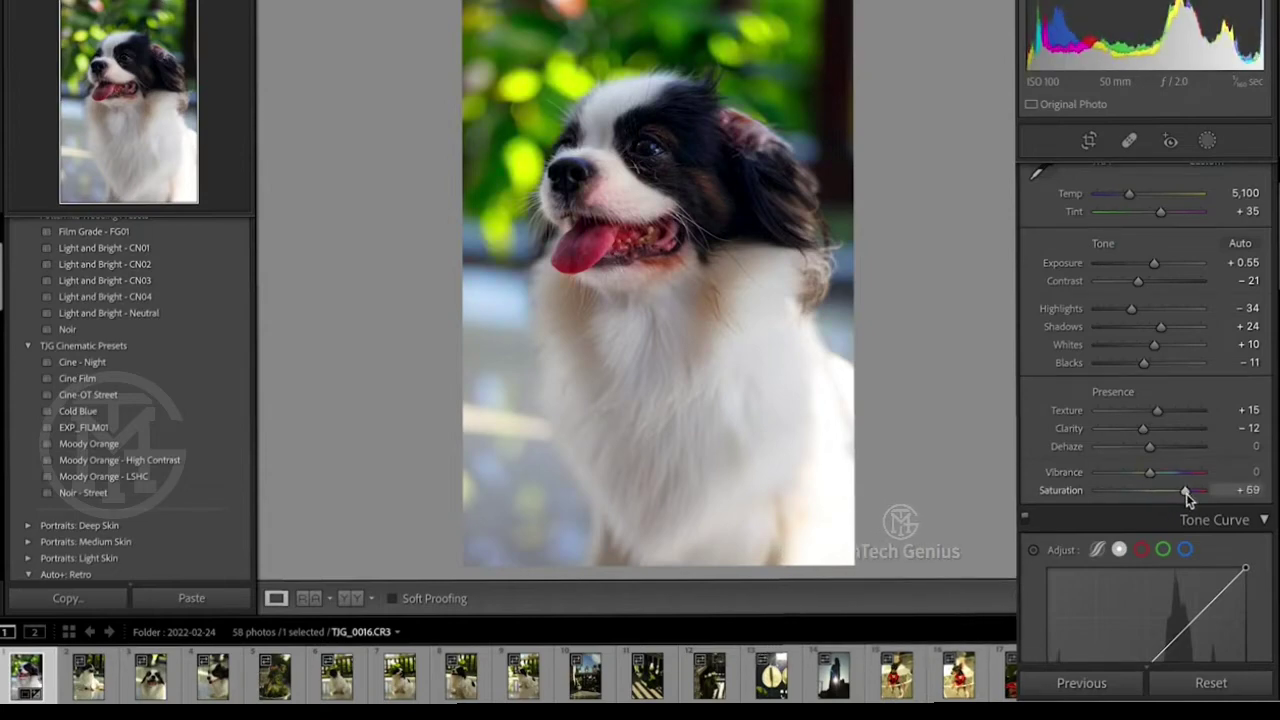
mouse_move(714, 230)
mouse_down()
mouse_move(770, 391)
mouse_move(800, 331)
mouse_move(921, 278)
mouse_up()
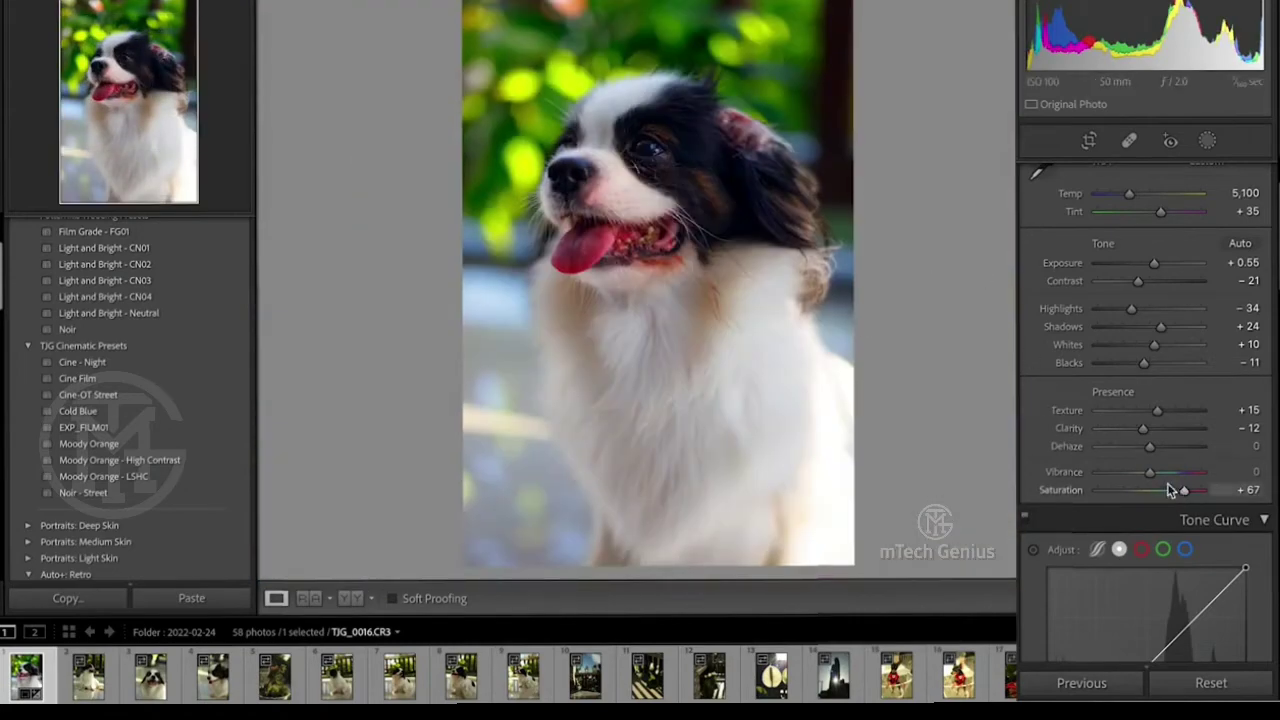
double_click(1178, 492)
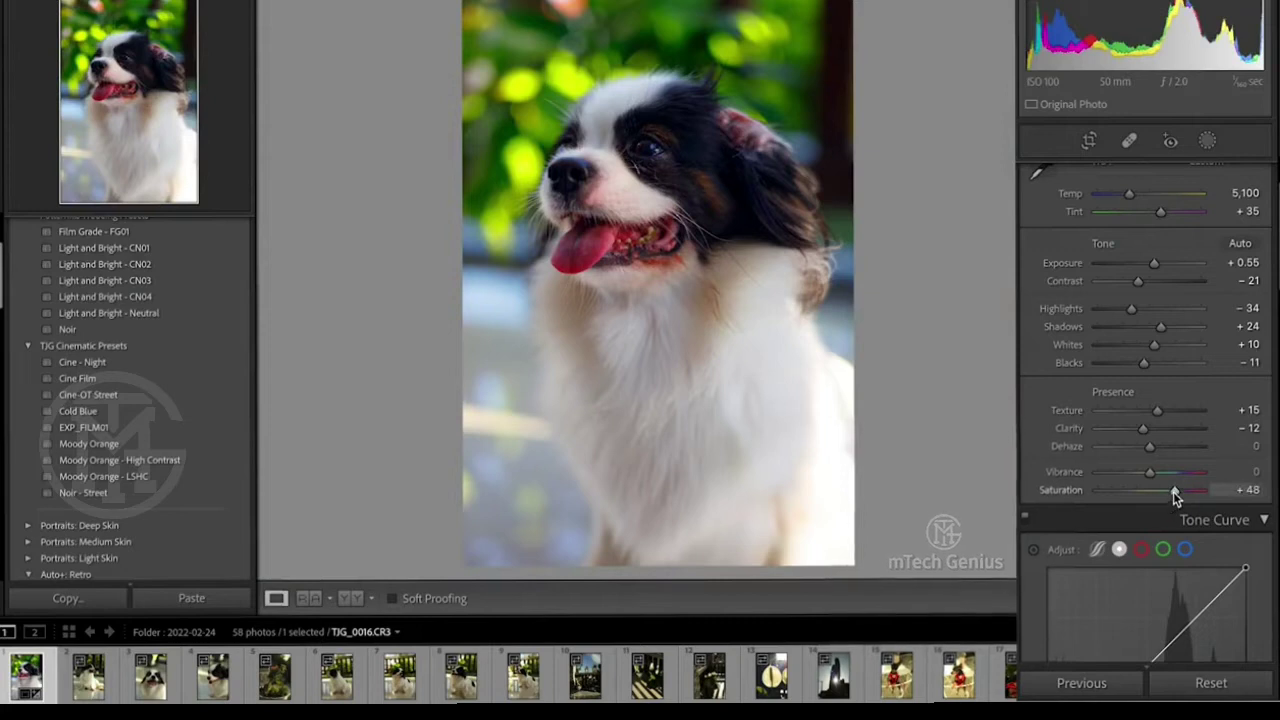
drag(1150, 472, 1177, 478)
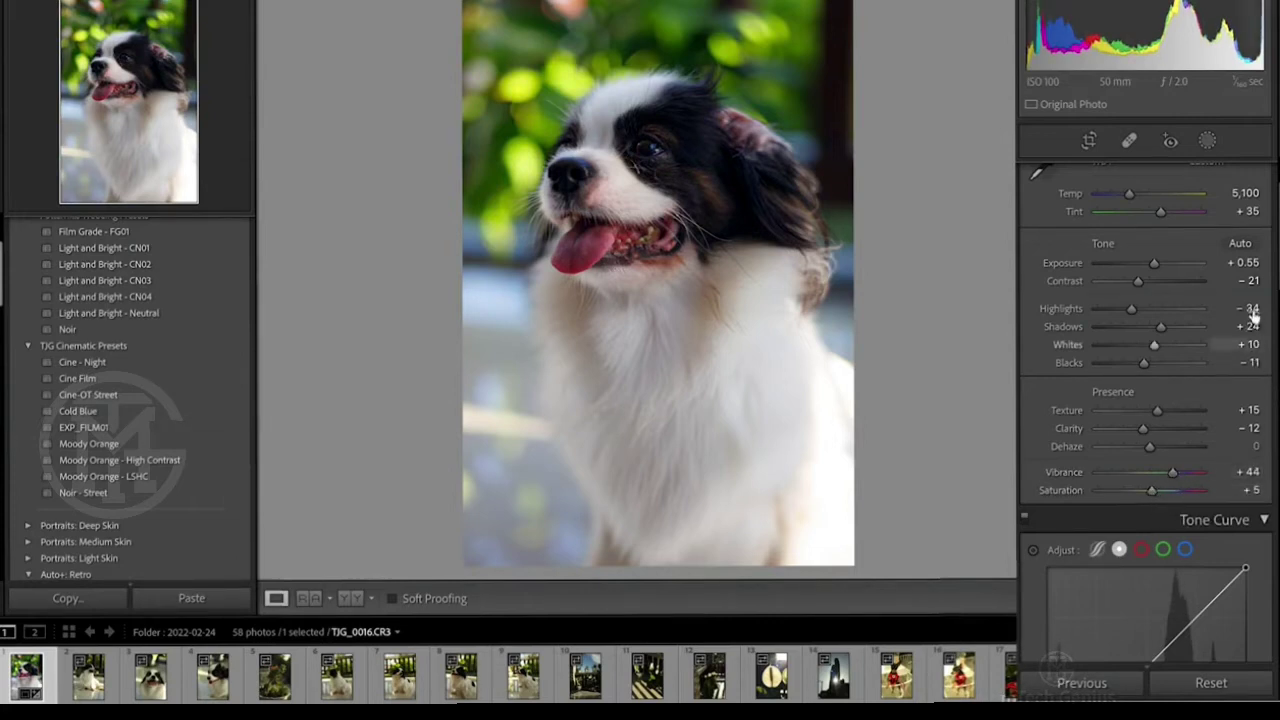
scroll(1278, 285, down, 5)
scroll(1278, 285, down, 4)
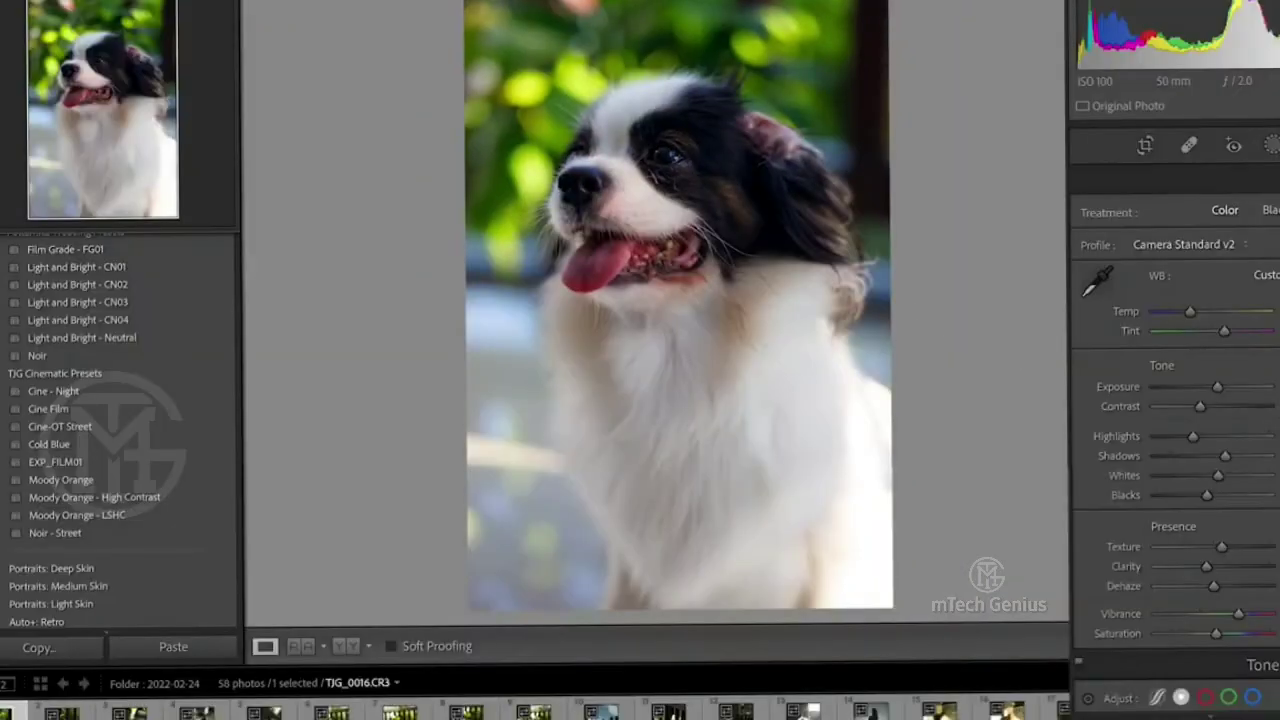
scroll(1175, 437, down, 2)
scroll(1175, 437, down, 4)
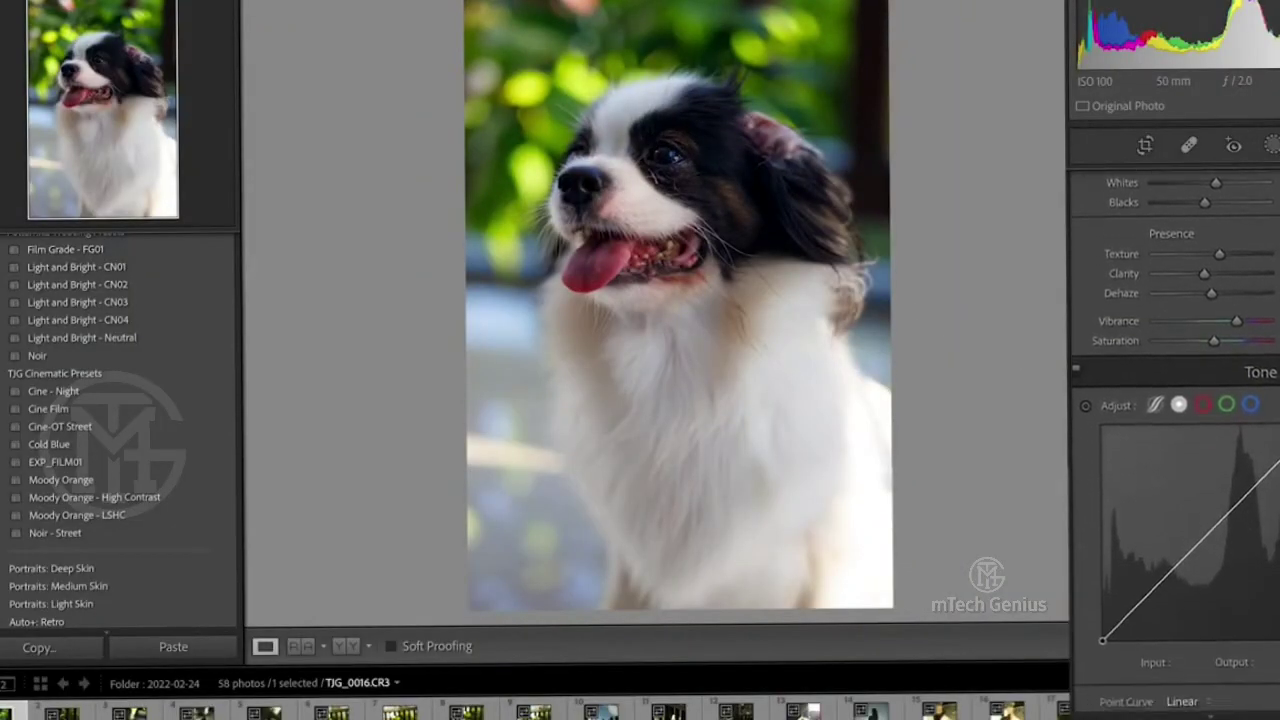
scroll(1175, 437, down, 3)
scroll(1120, 406, up, 1)
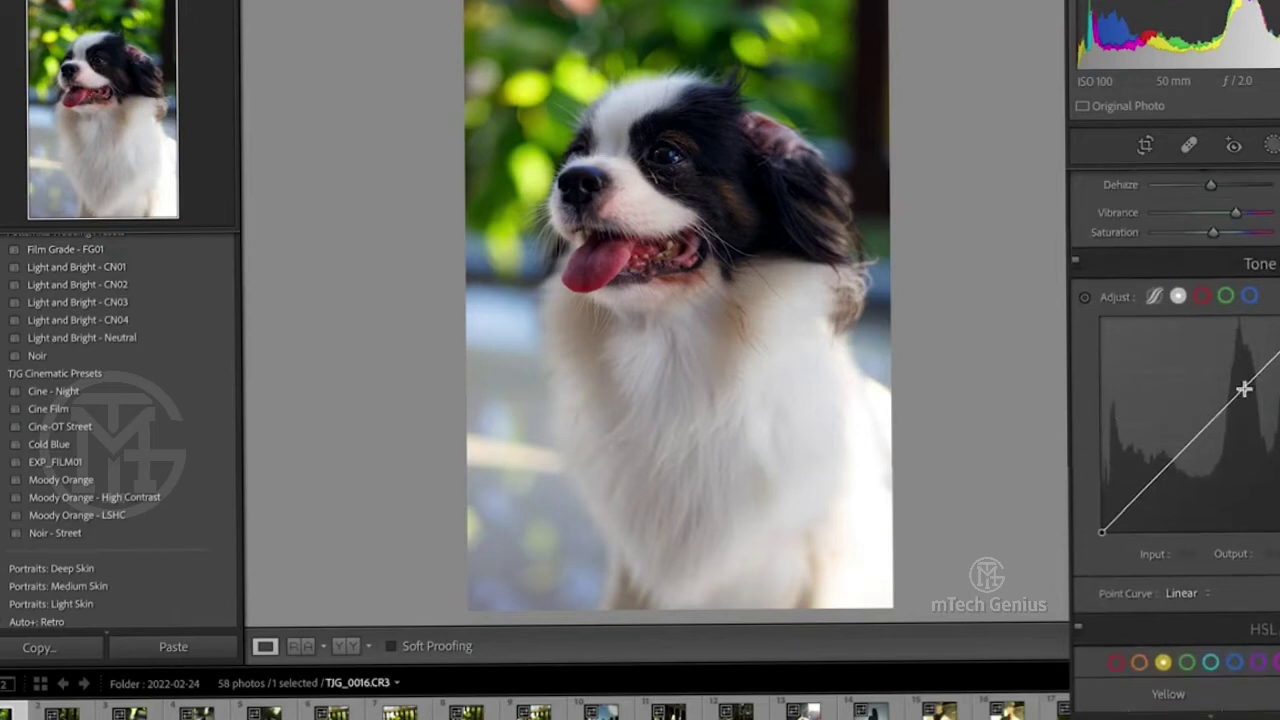
drag(1244, 389, 1241, 378)
drag(1152, 480, 1153, 483)
double_click(1155, 476)
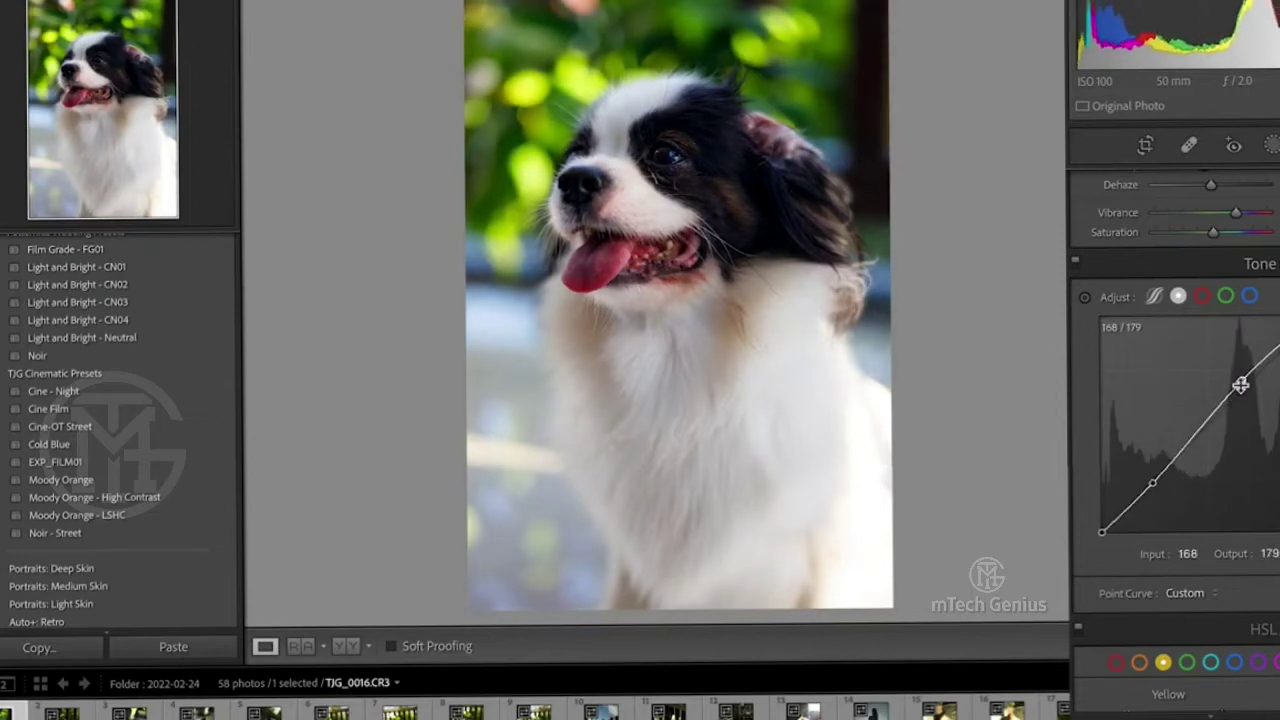
double_click(1243, 383)
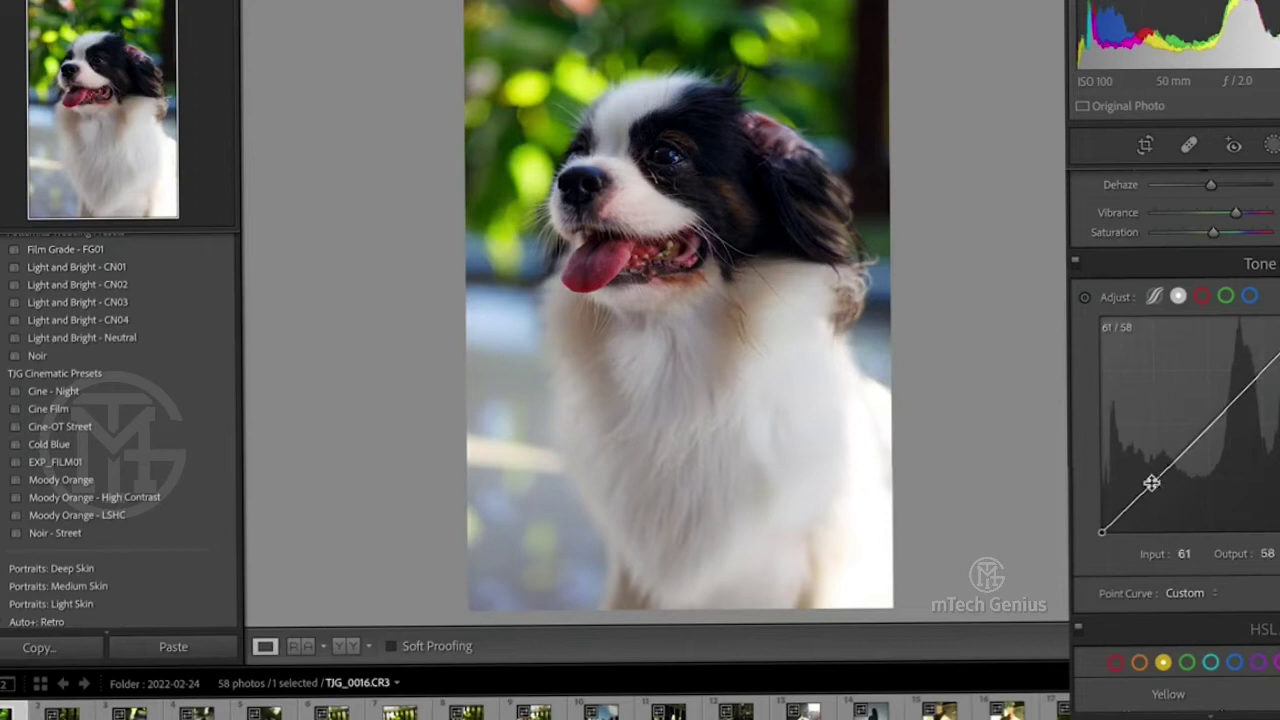
double_click(1150, 478)
scroll(1175, 440, down, 3)
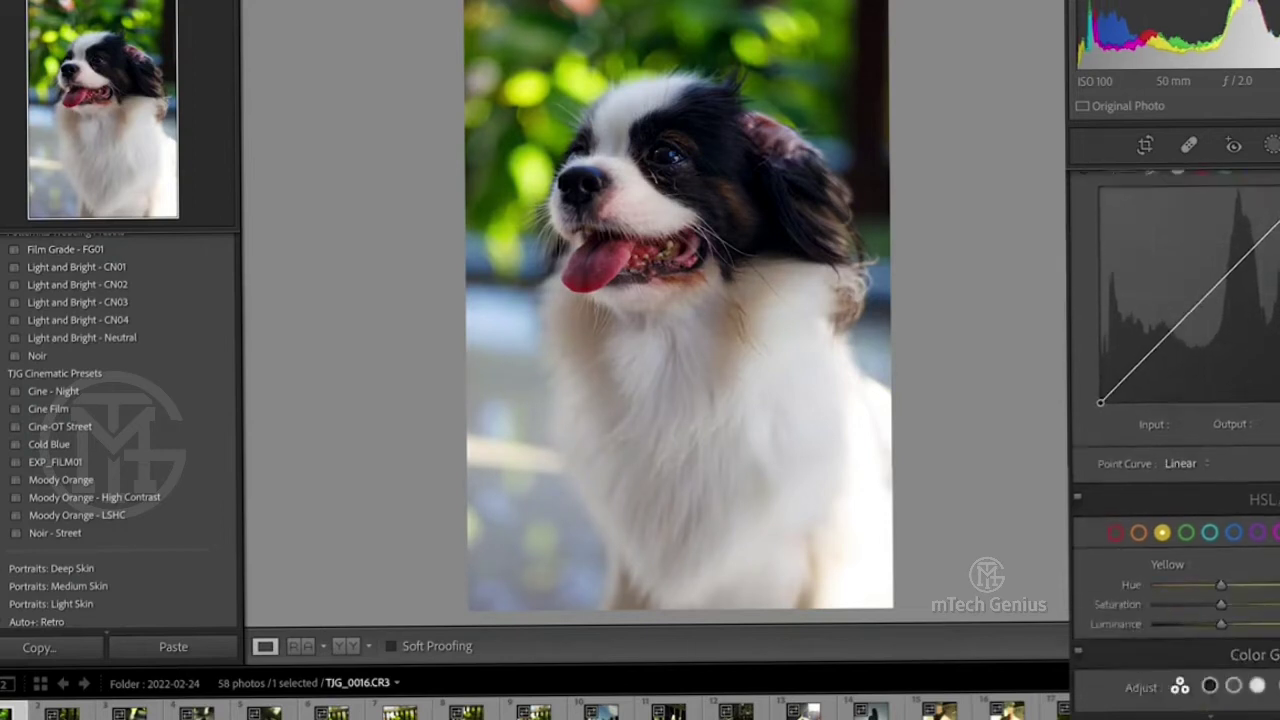
scroll(1175, 440, down, 3)
scroll(1175, 440, down, 3)
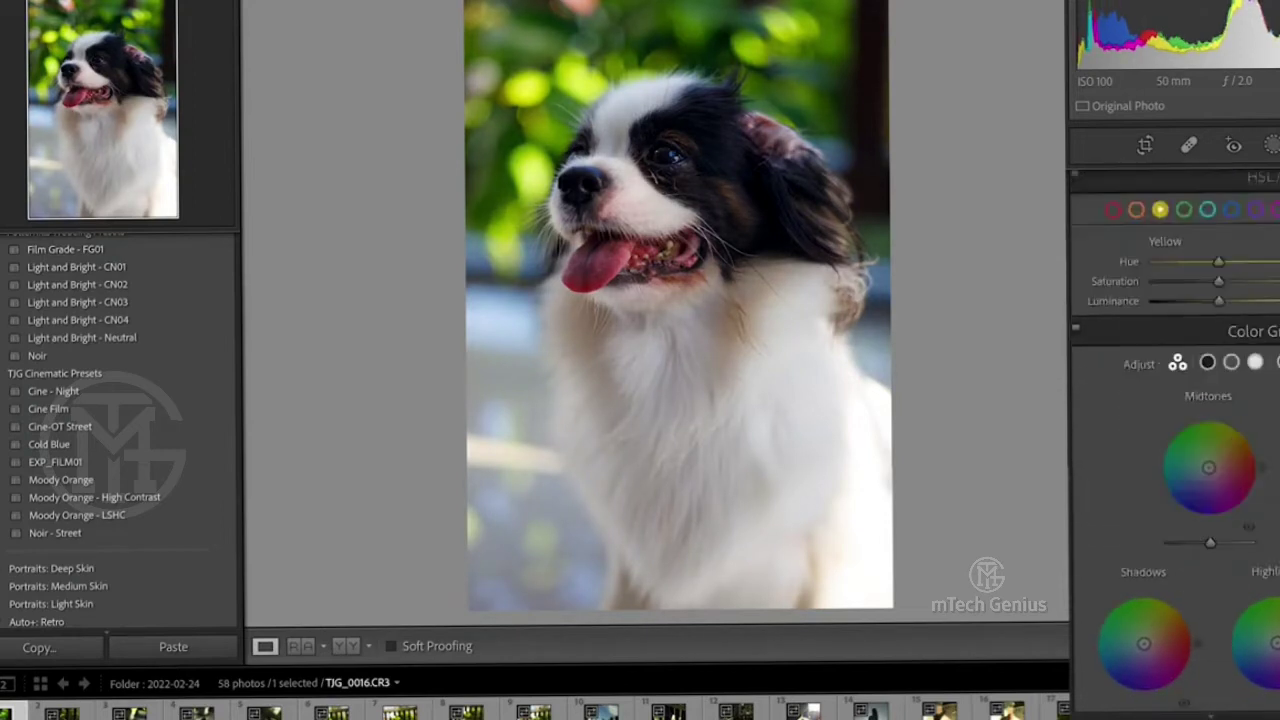
scroll(1175, 440, down, 3)
scroll(1175, 440, up, 3)
scroll(1175, 440, up, 3)
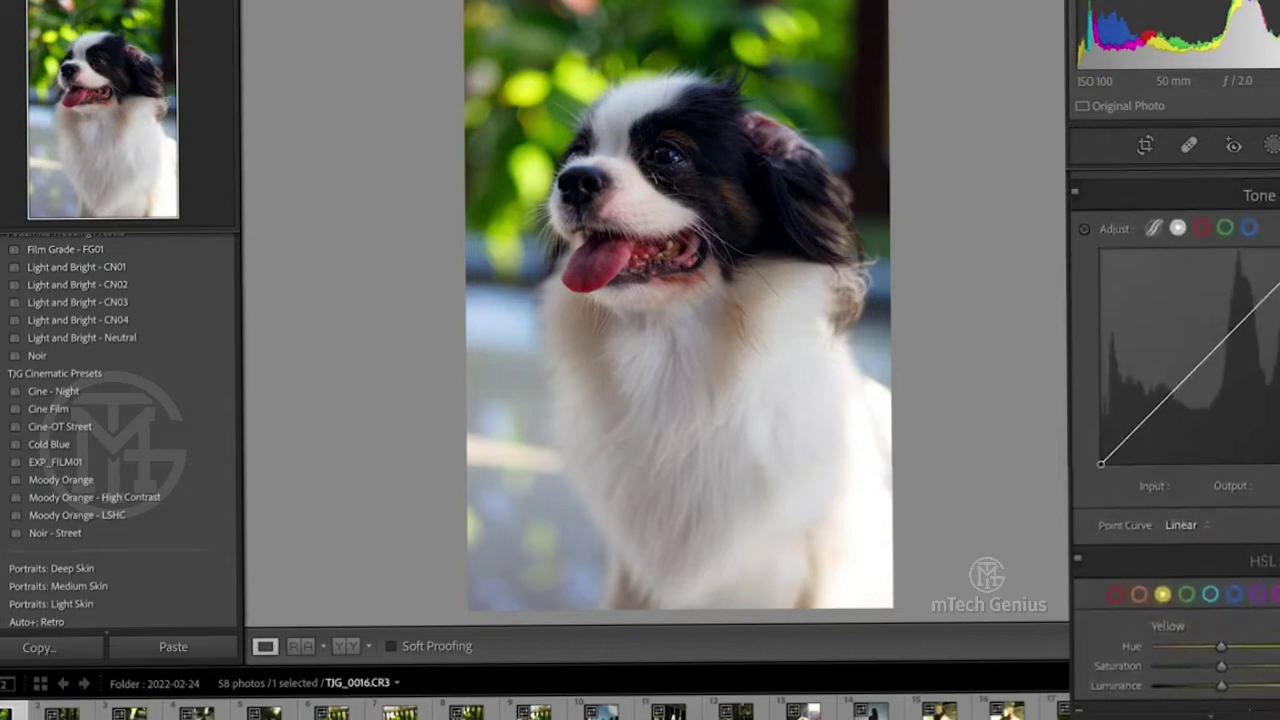
scroll(1175, 440, down, 3)
scroll(1175, 440, up, 5)
scroll(1175, 440, down, 3)
scroll(1175, 440, down, 3)
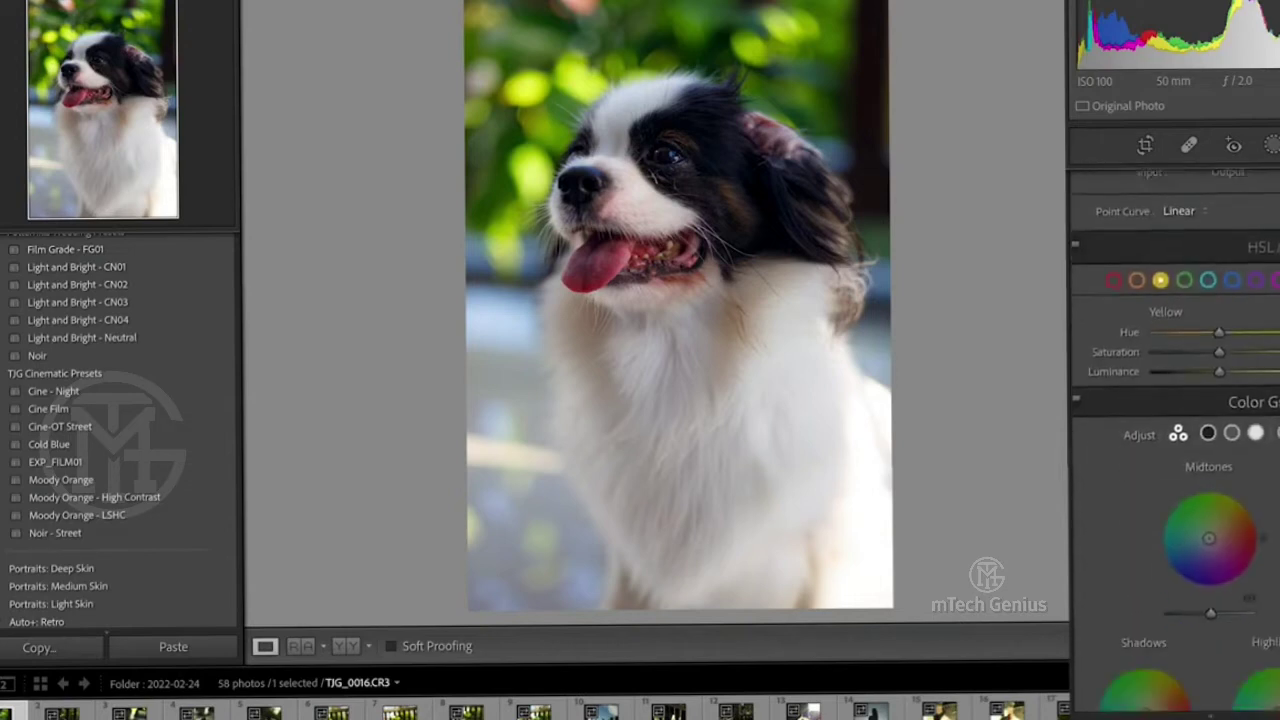
scroll(1175, 440, up, 4)
scroll(1175, 440, down, 3)
scroll(1175, 440, down, 2)
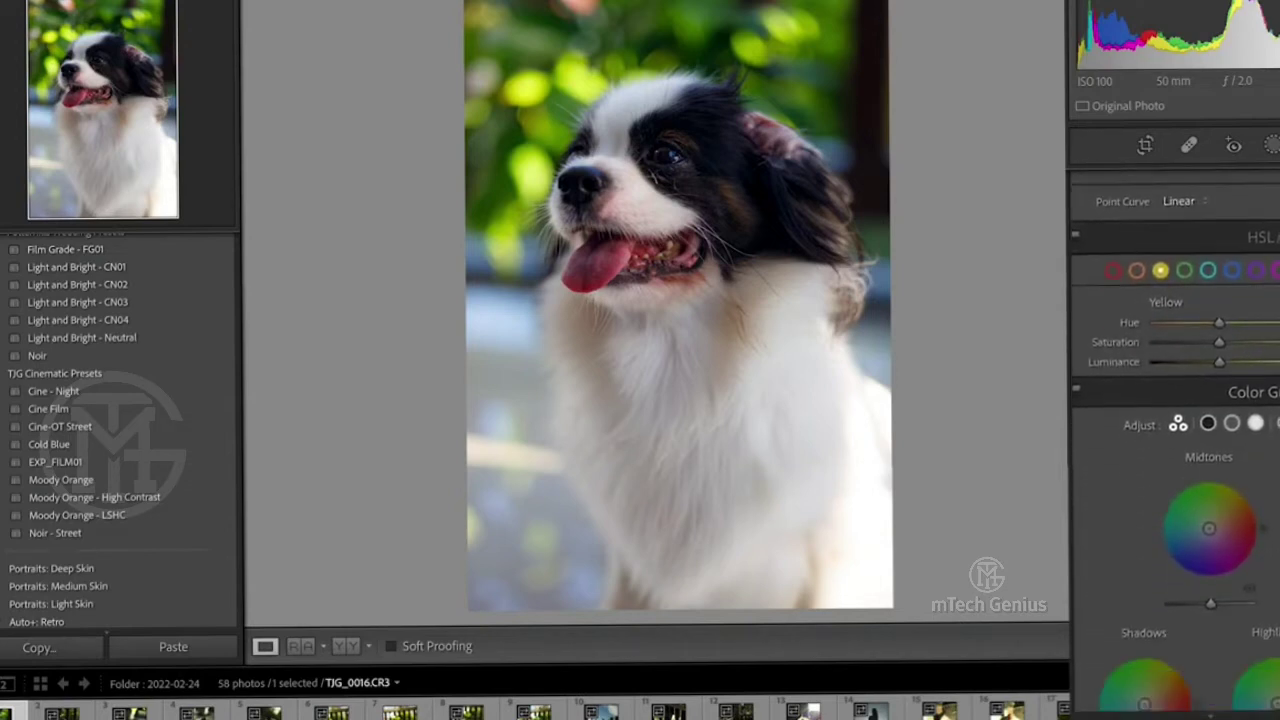
scroll(1175, 440, up, 4)
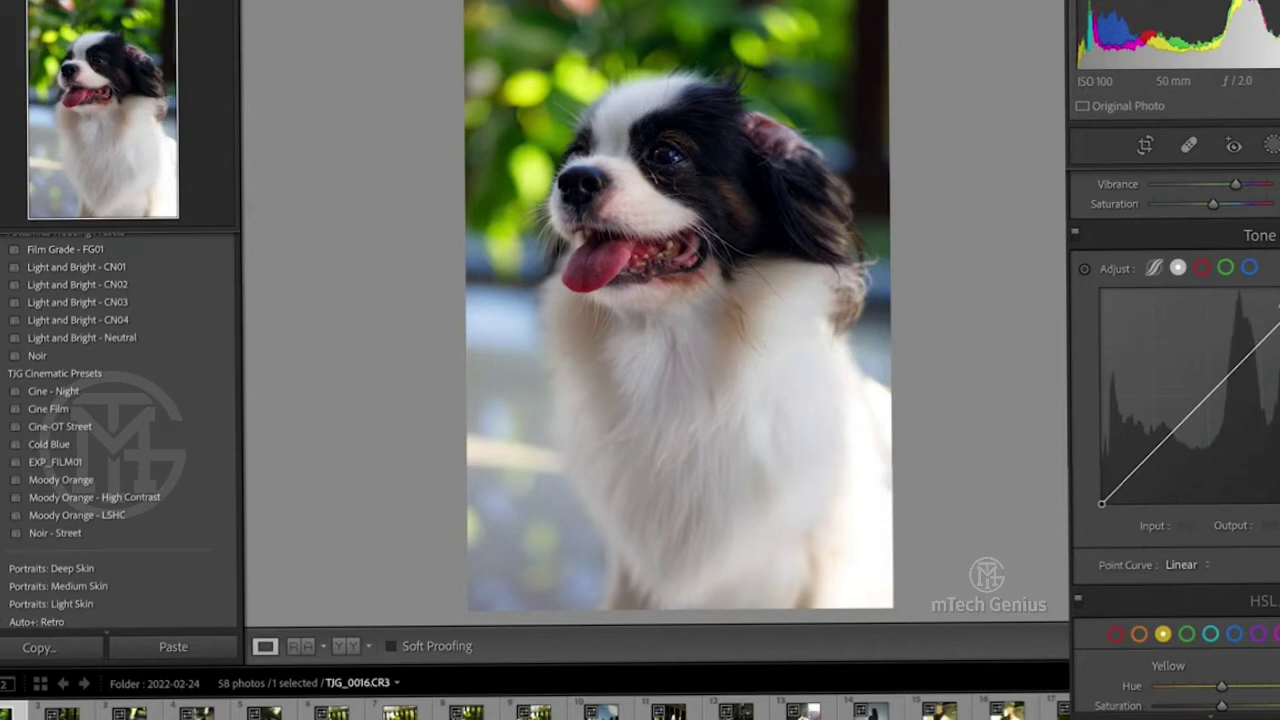
Step: Add highlight and shadow points on the RGB tone curve and a dipped red-channel highlight point
click(1255, 342)
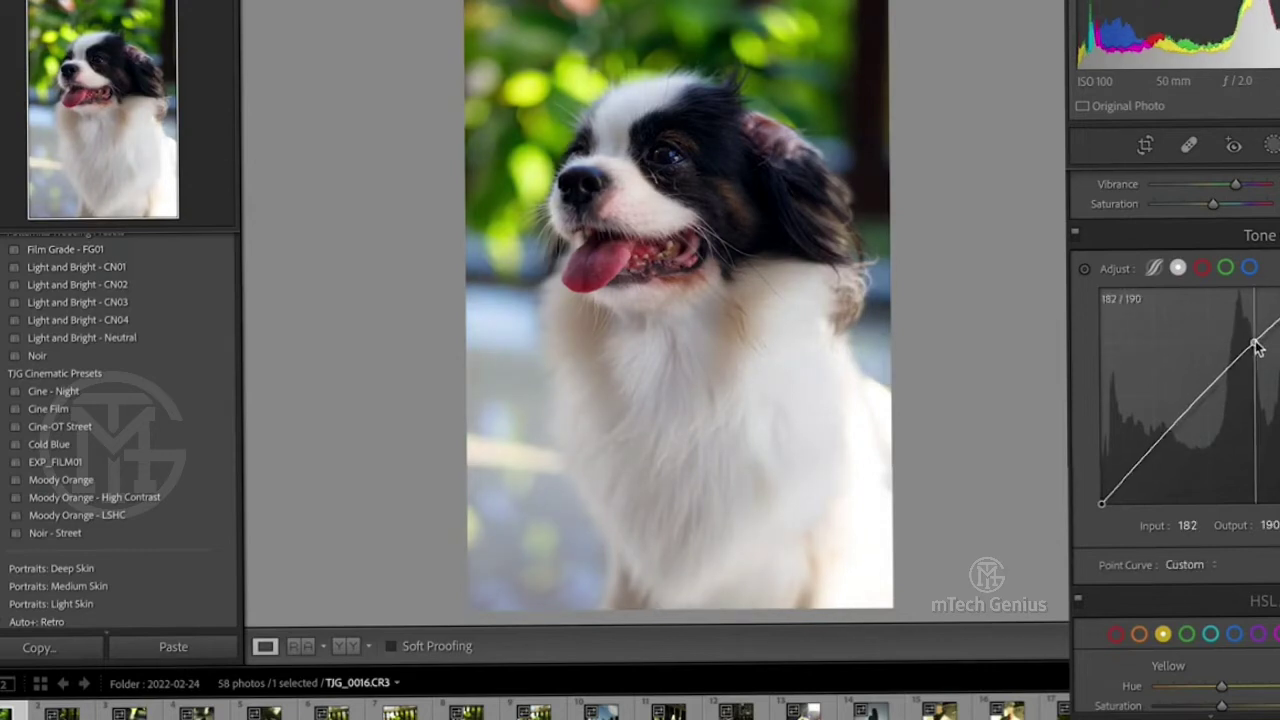
click(1156, 446)
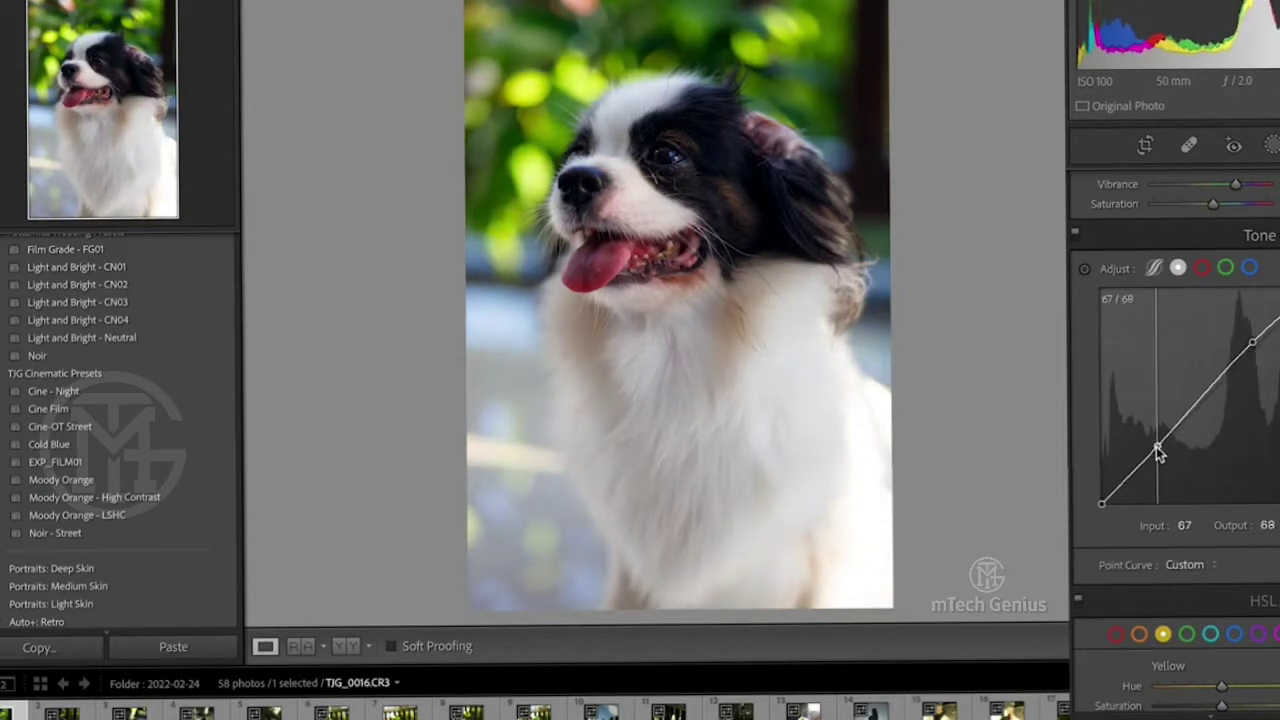
drag(1155, 449, 1151, 452)
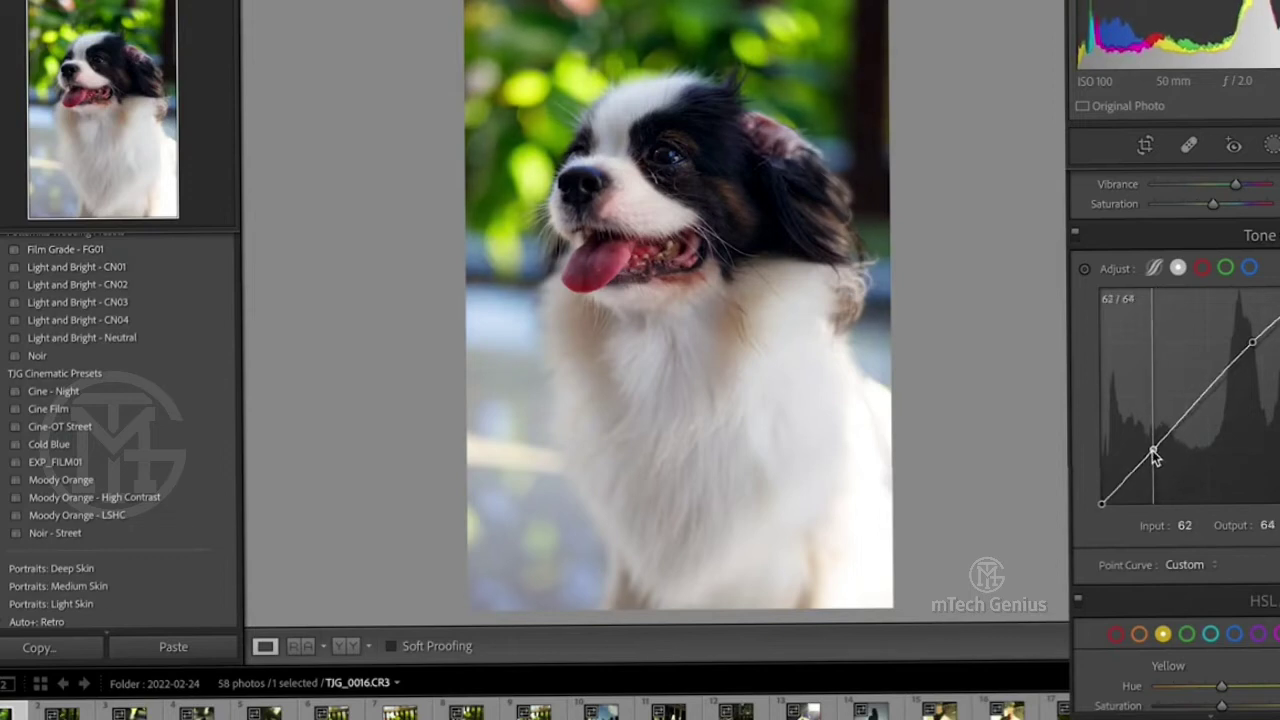
click(1203, 268)
drag(1240, 366, 1270, 343)
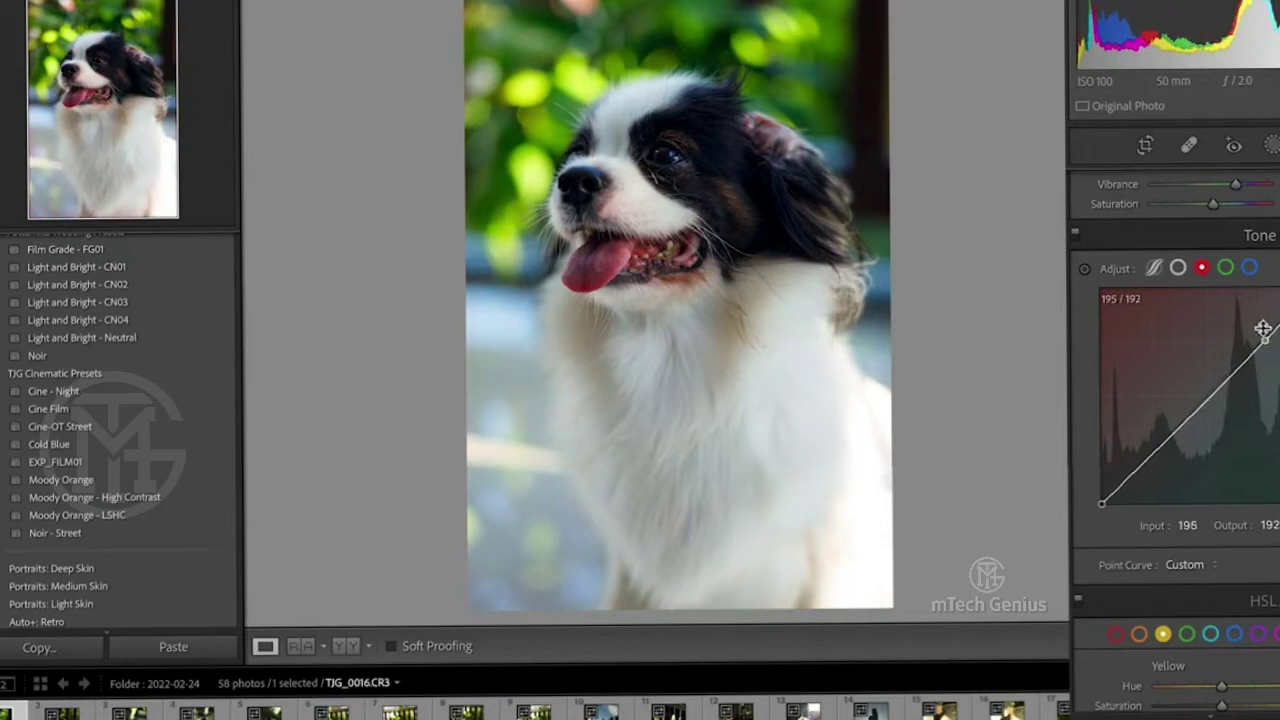
Step: Lift the green curve's upper tones slightly, then add and adjust points on the blue curve
click(1225, 267)
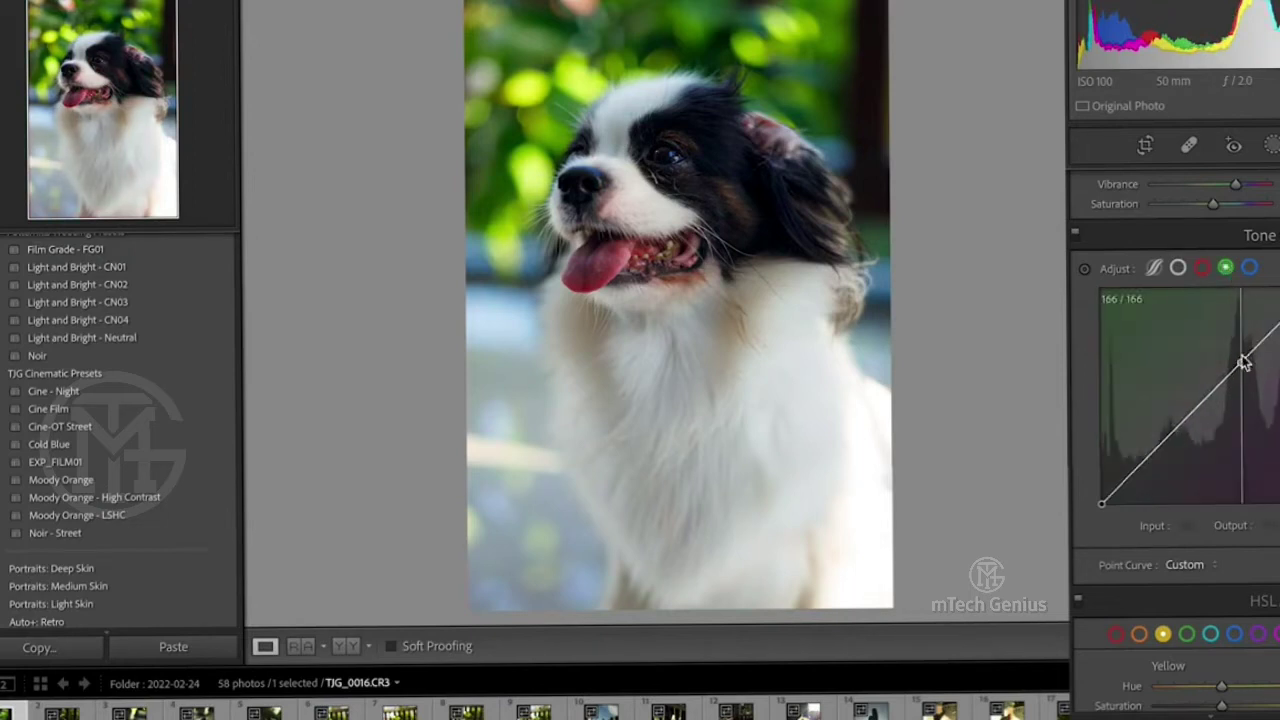
drag(1242, 352, 1238, 355)
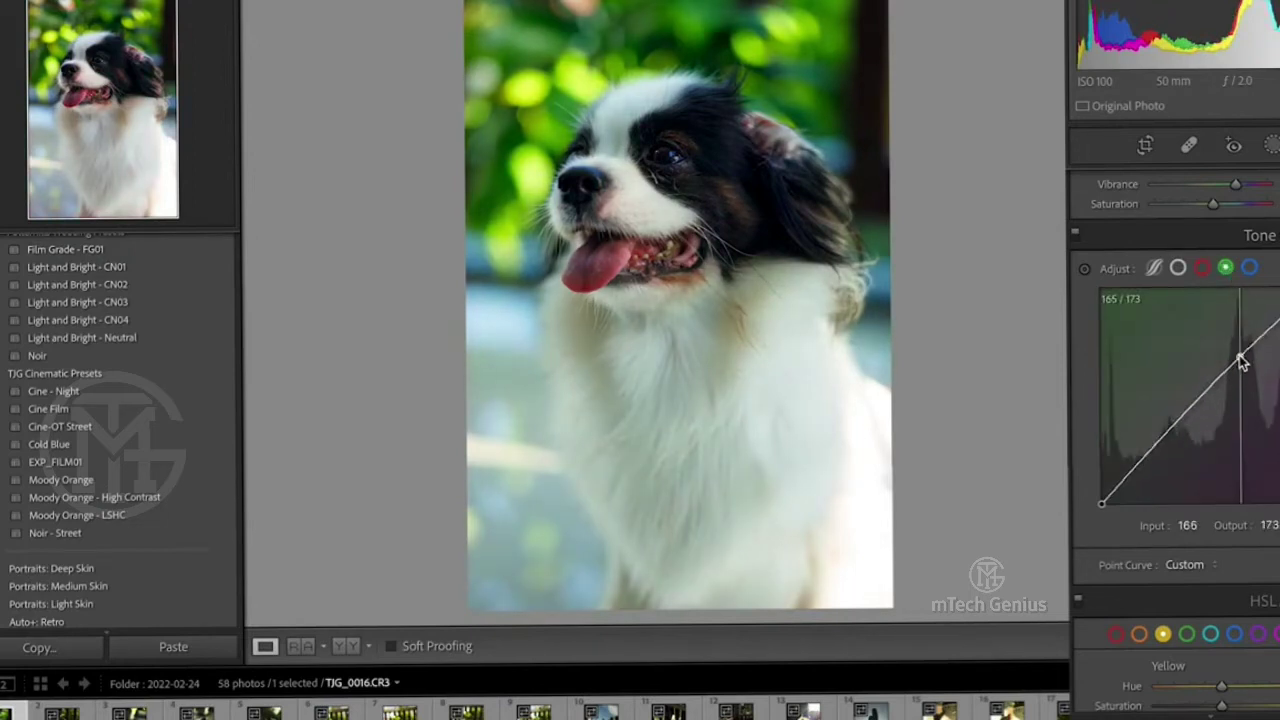
click(1249, 267)
mouse_move(1224, 380)
mouse_down()
mouse_move(1256, 376)
mouse_move(1259, 350)
mouse_up()
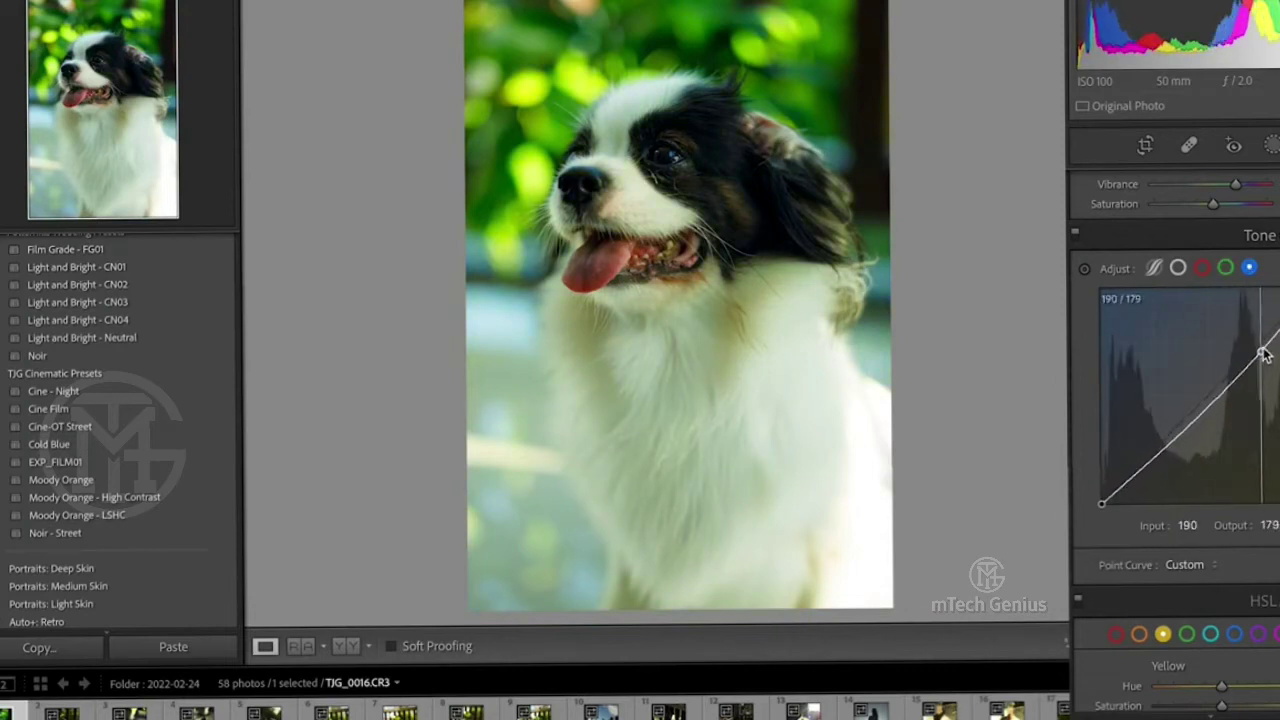
click(1169, 440)
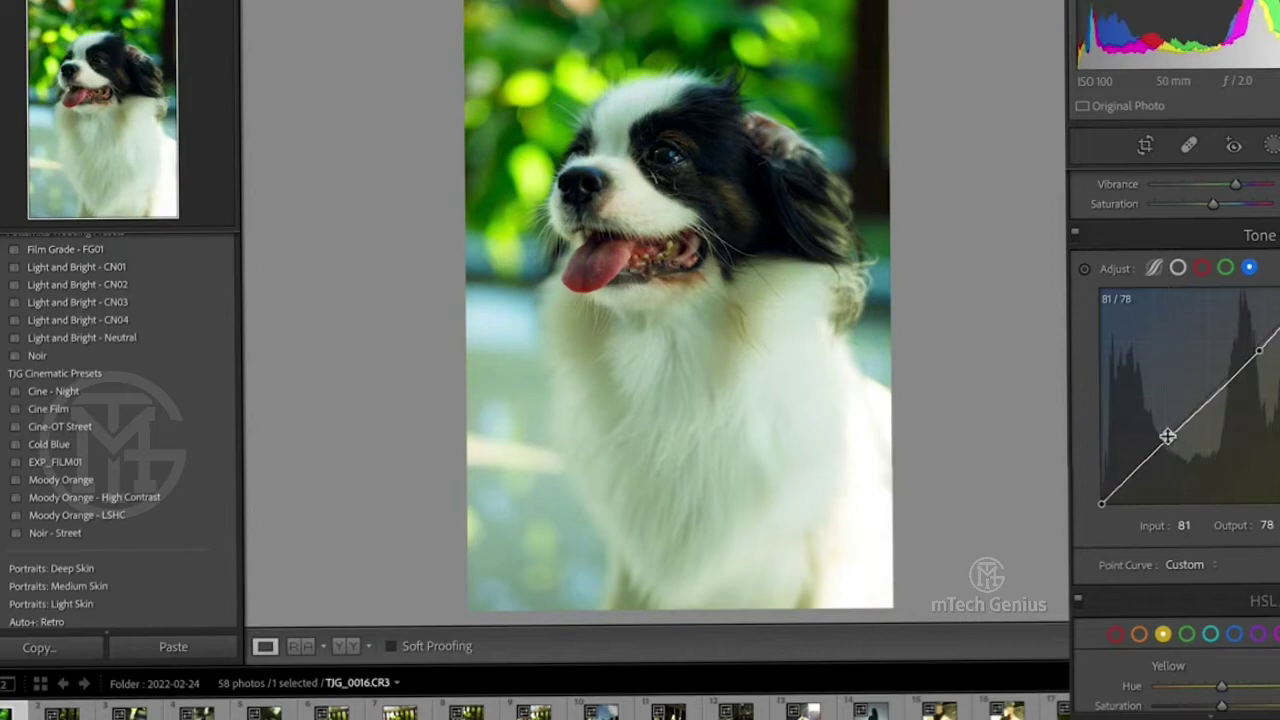
drag(1169, 438, 1188, 418)
double_click(1188, 418)
Step: Reposition the green curve's upper point and pull a new green shadow point slightly down
click(1232, 275)
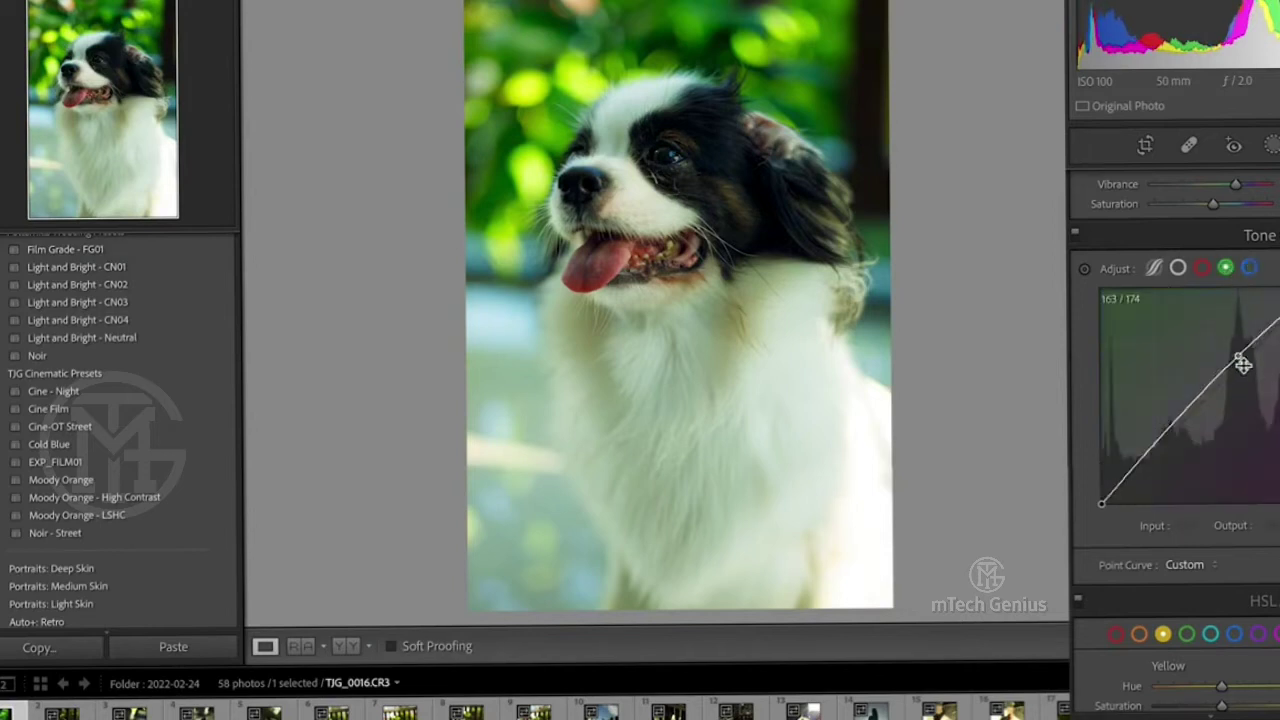
mouse_move(1238, 354)
mouse_down()
mouse_move(1244, 374)
mouse_move(1262, 345)
mouse_up()
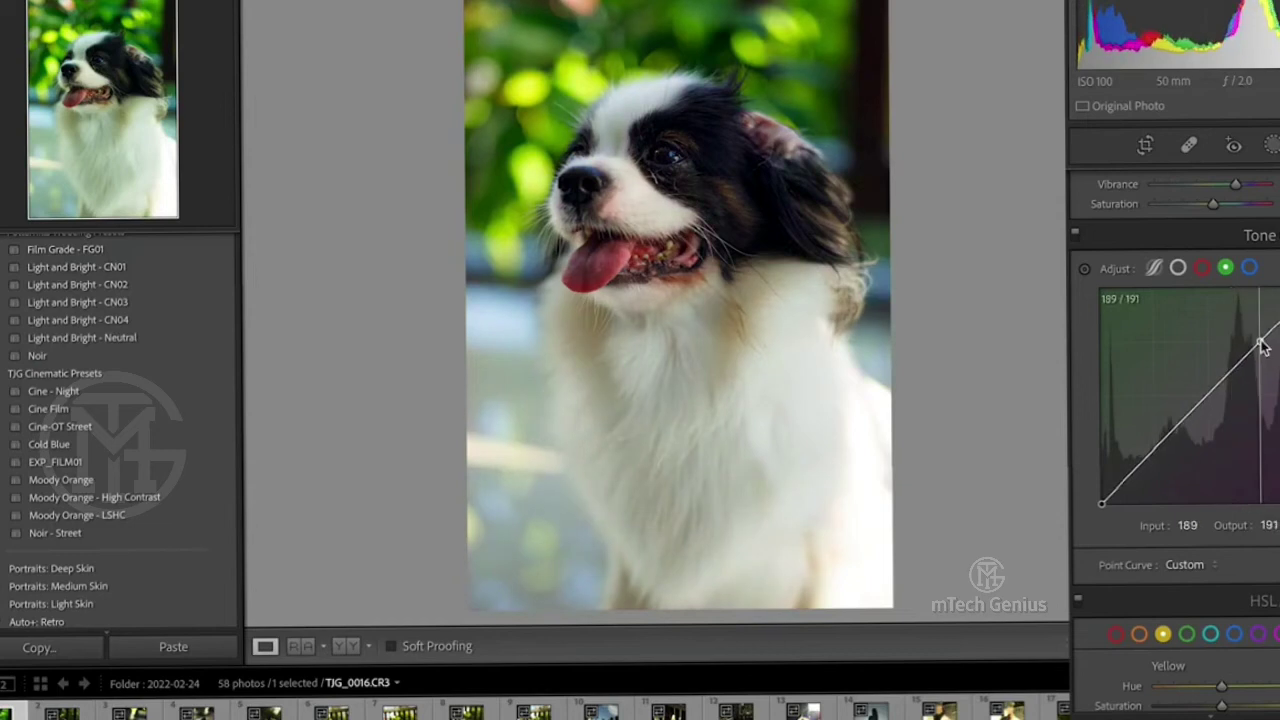
click(1157, 449)
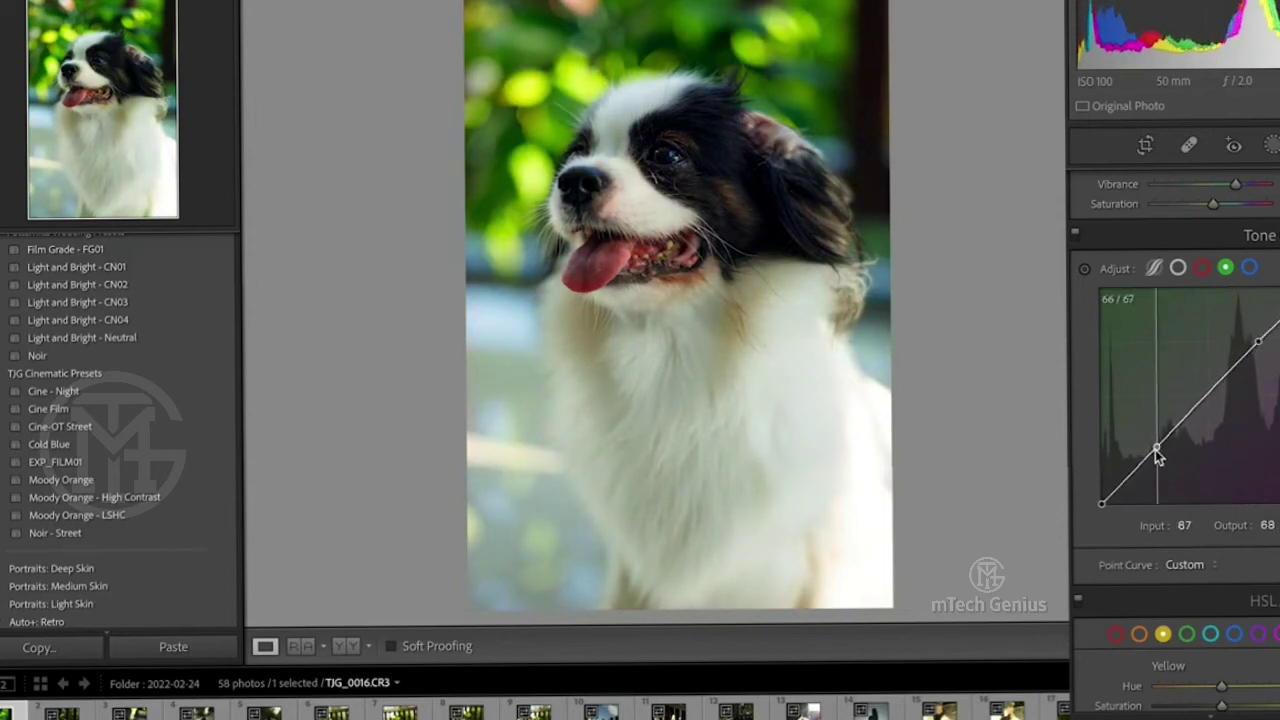
drag(1157, 455, 1156, 459)
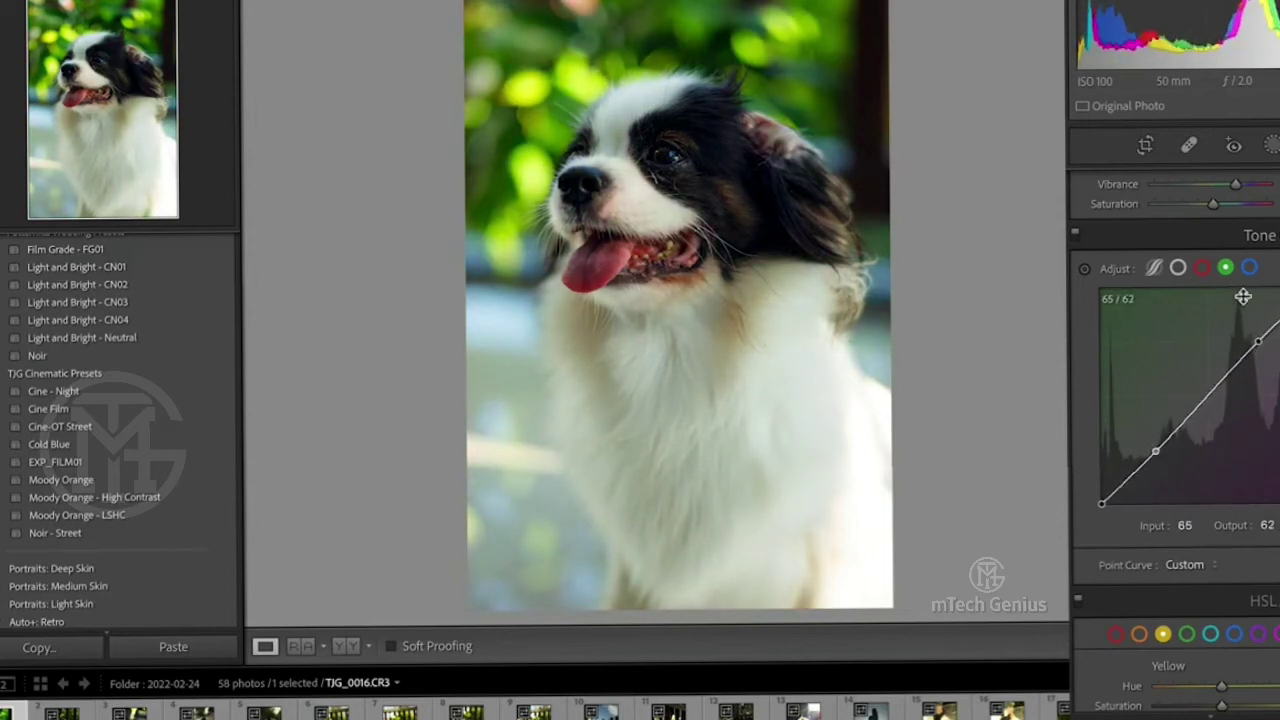
Step: Add an upper and a shadow point on the red curve, raising the upper and lowering the shadow
click(1201, 267)
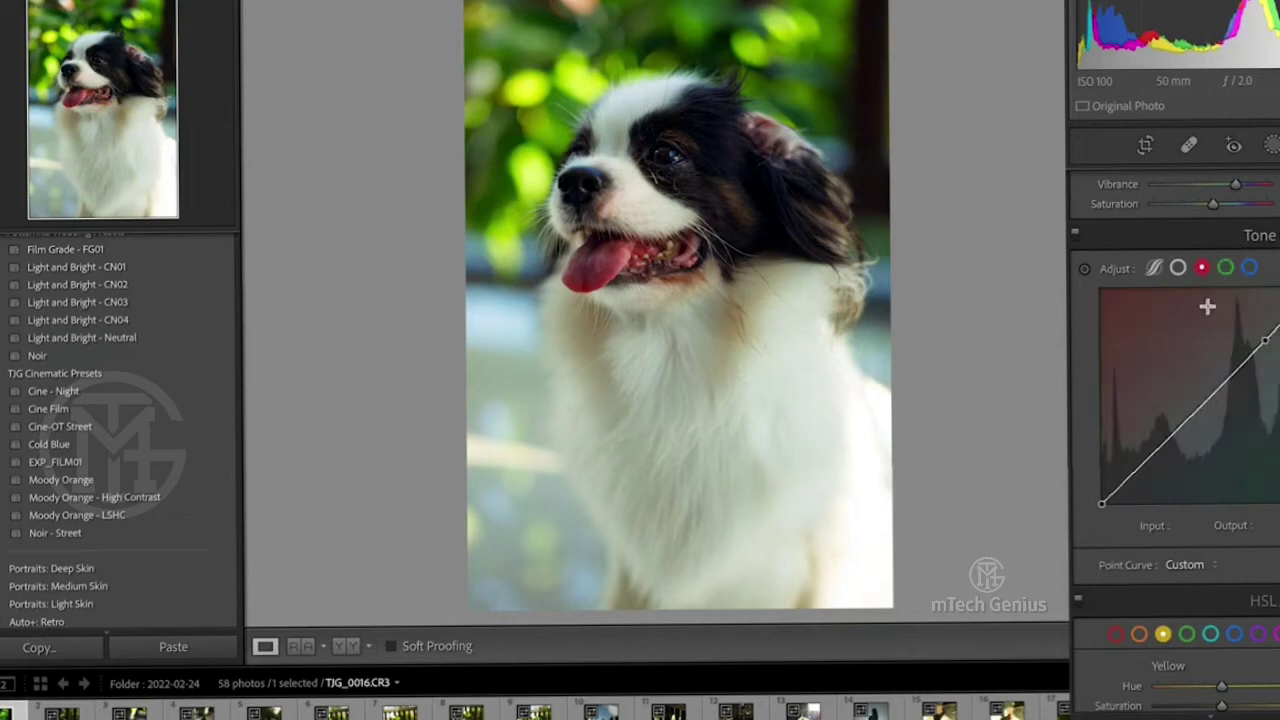
click(1257, 344)
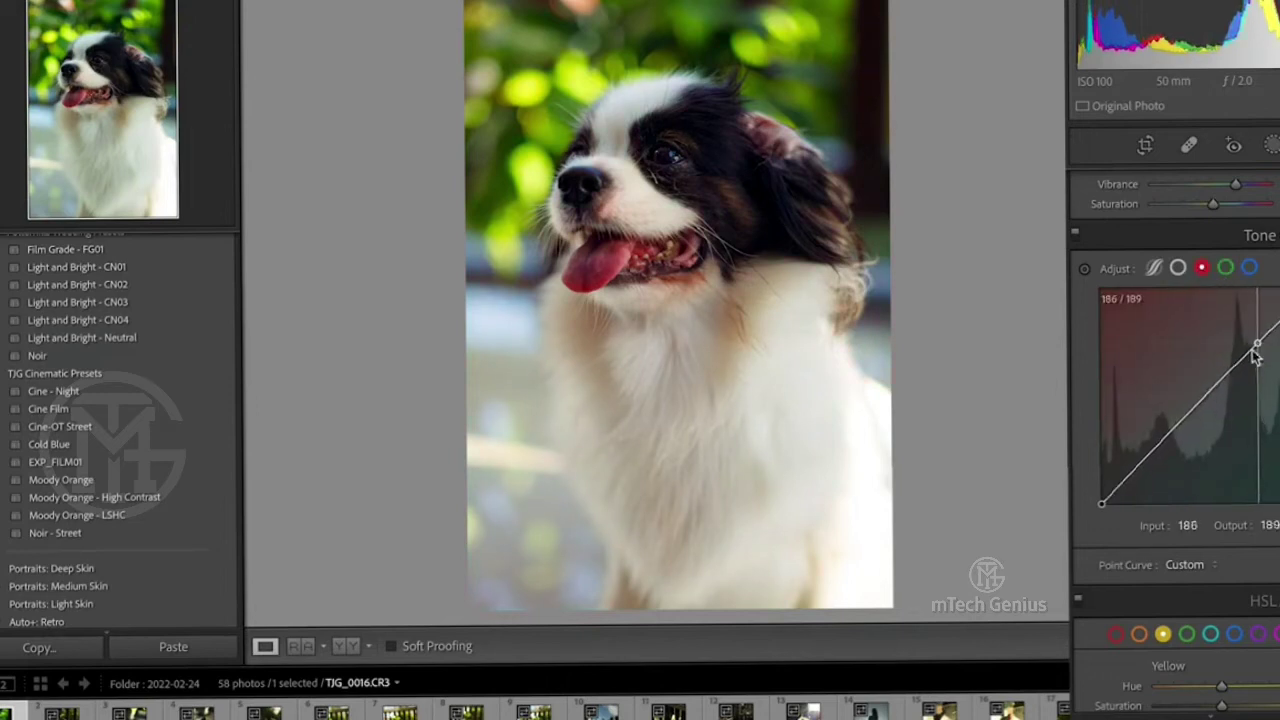
mouse_move(1256, 345)
mouse_down()
mouse_move(1200, 400)
mouse_move(1262, 335)
mouse_up()
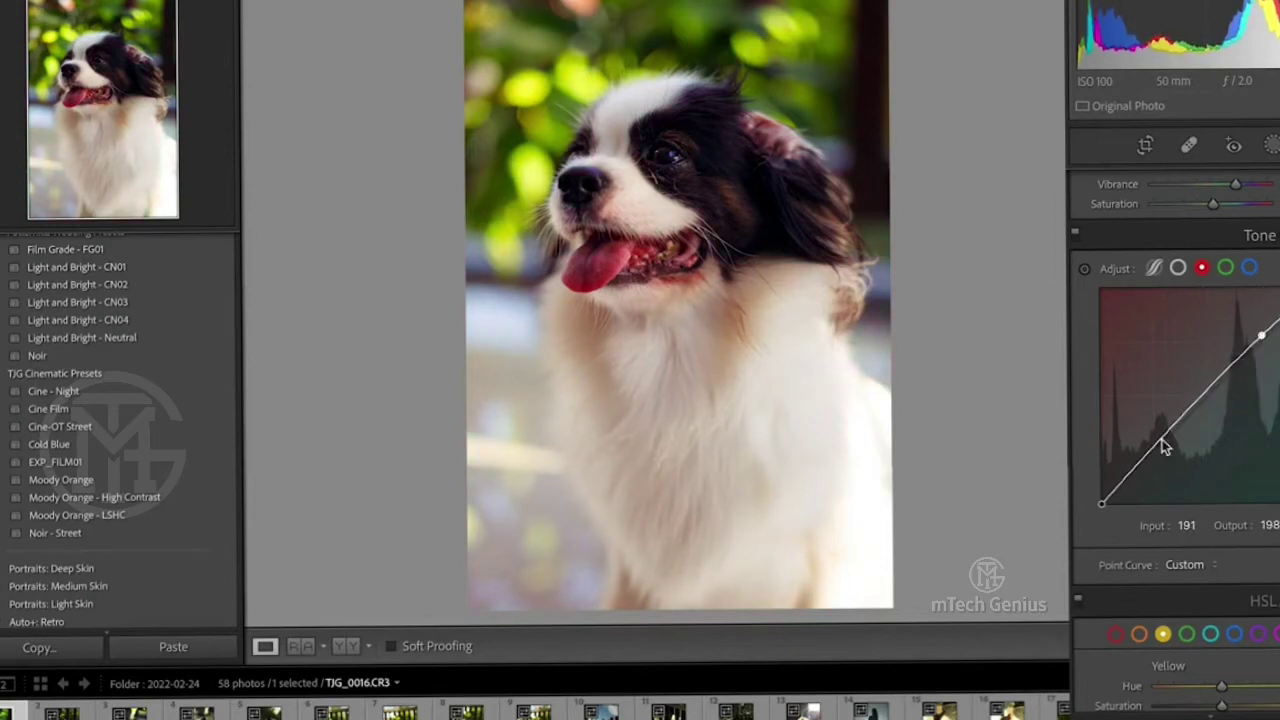
click(1160, 446)
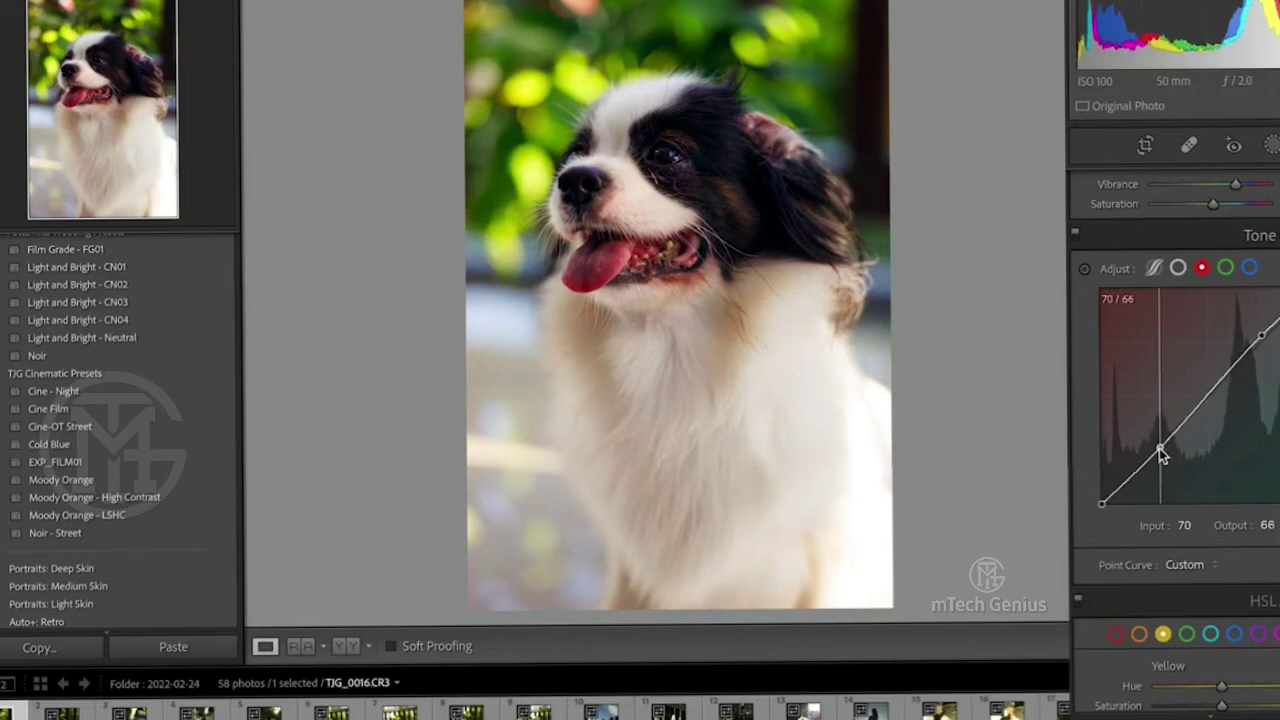
drag(1159, 446, 1159, 448)
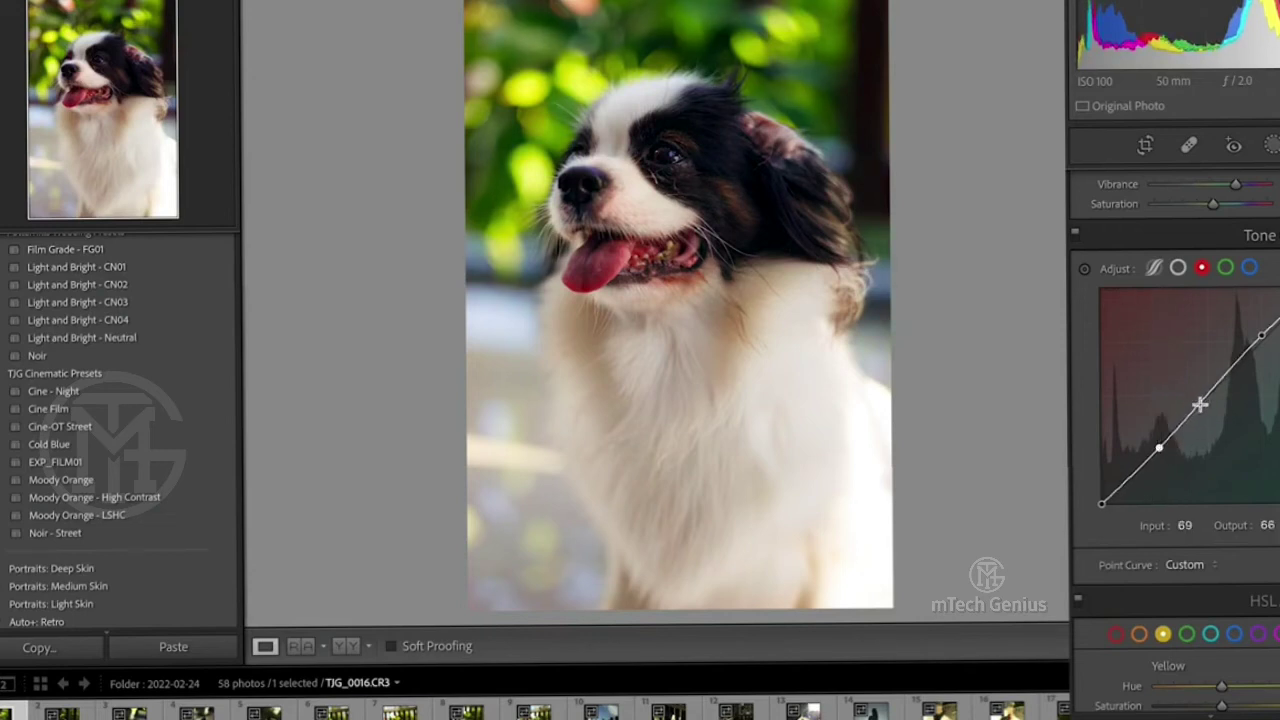
Step: Check the RGB and green curves, then delete the control point on the blue curve
click(1178, 268)
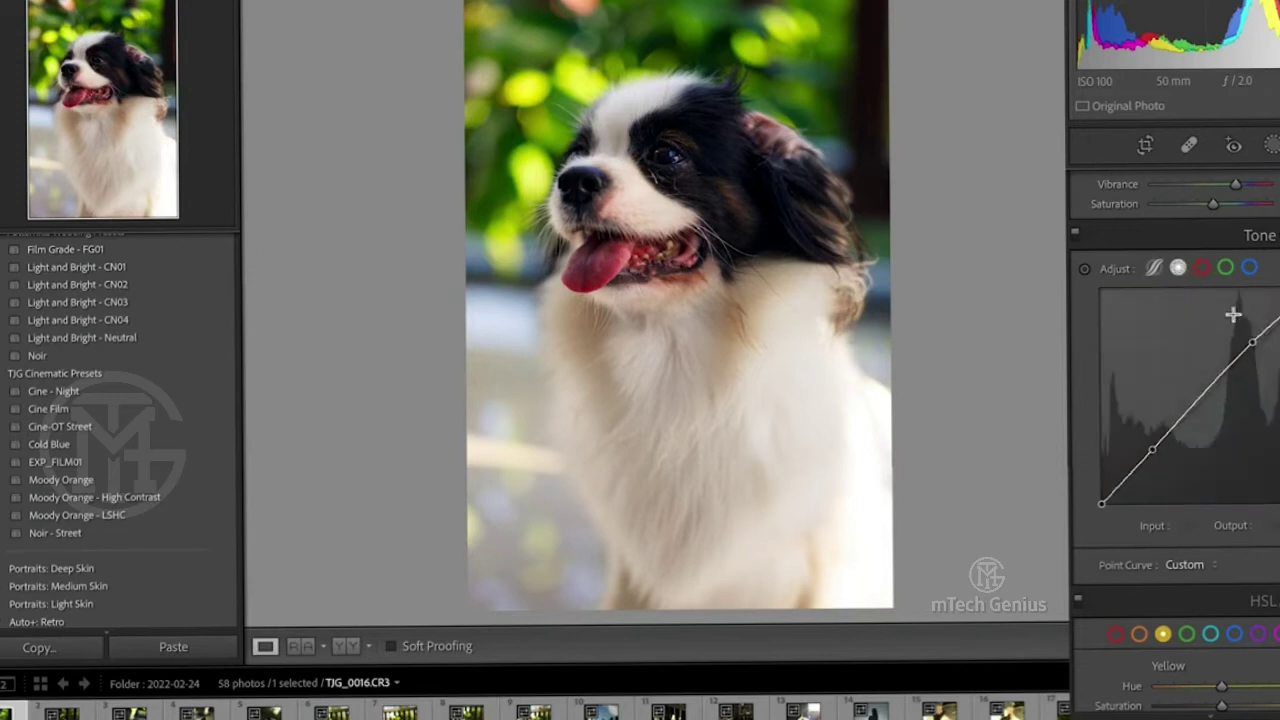
click(1225, 268)
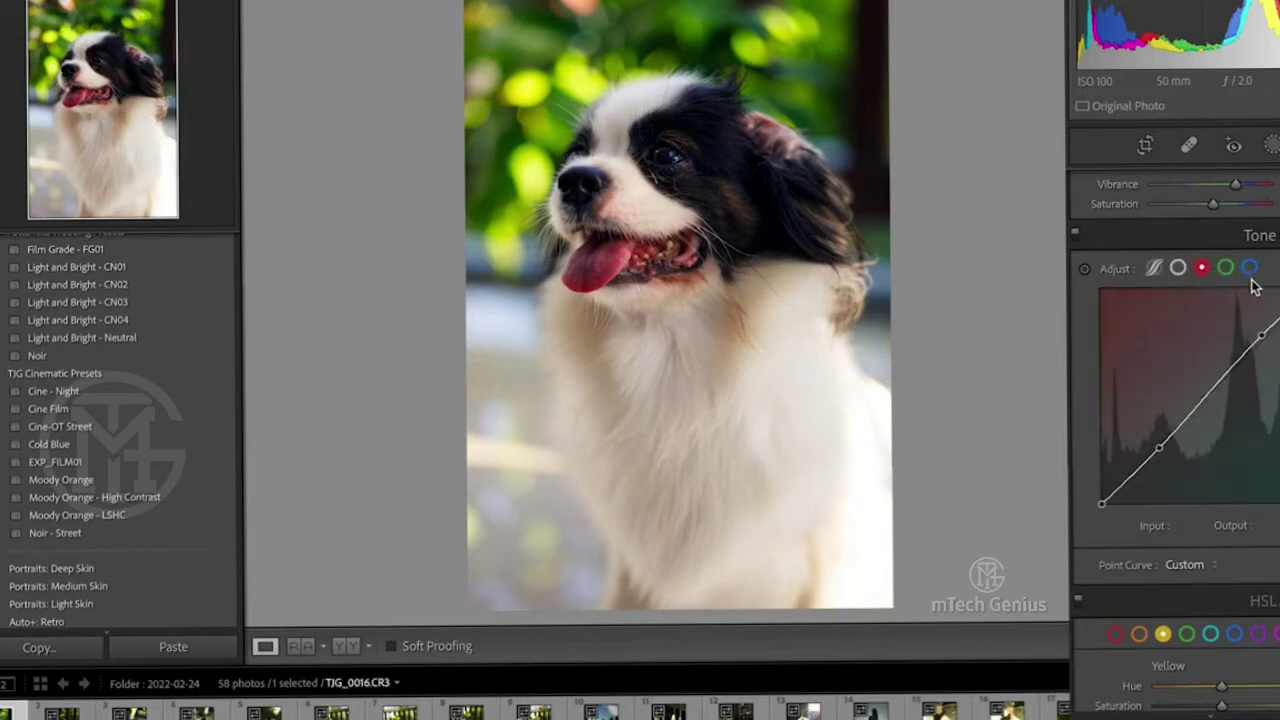
click(1249, 268)
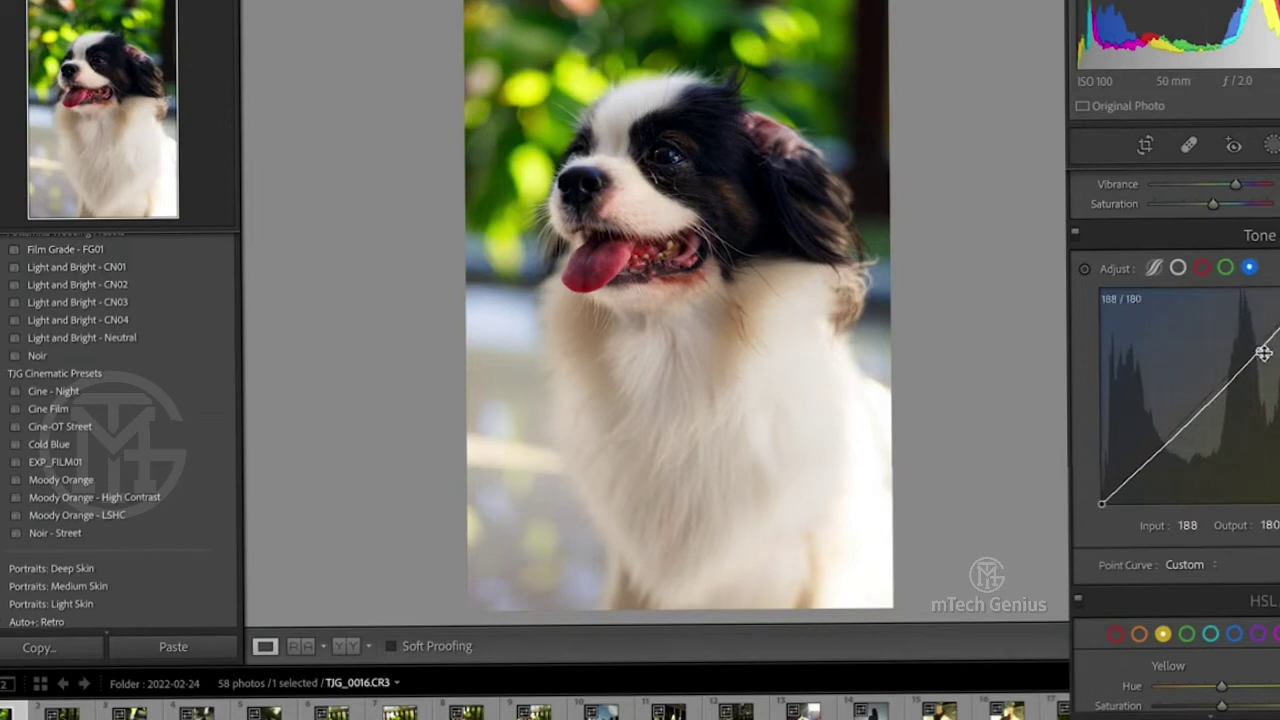
double_click(1262, 350)
Step: Lower the upper points of the red and green curves slightly, ending on the RGB curve
click(1225, 267)
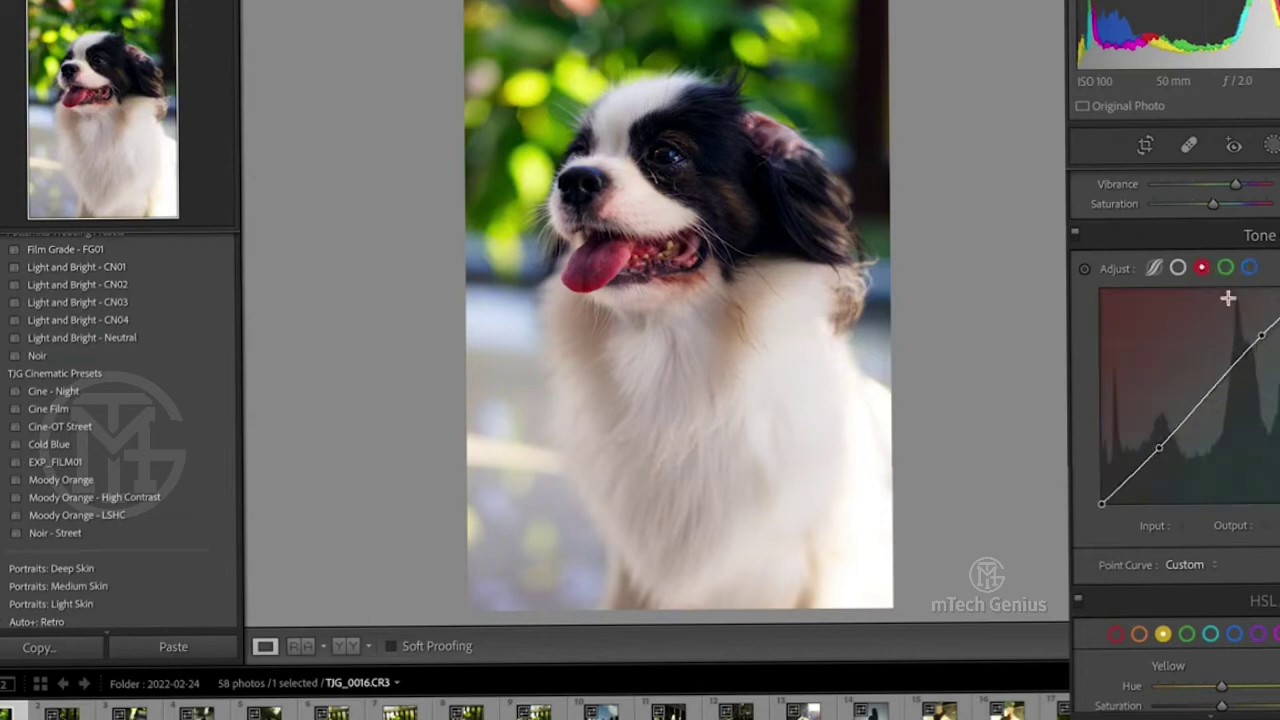
drag(1259, 337, 1259, 345)
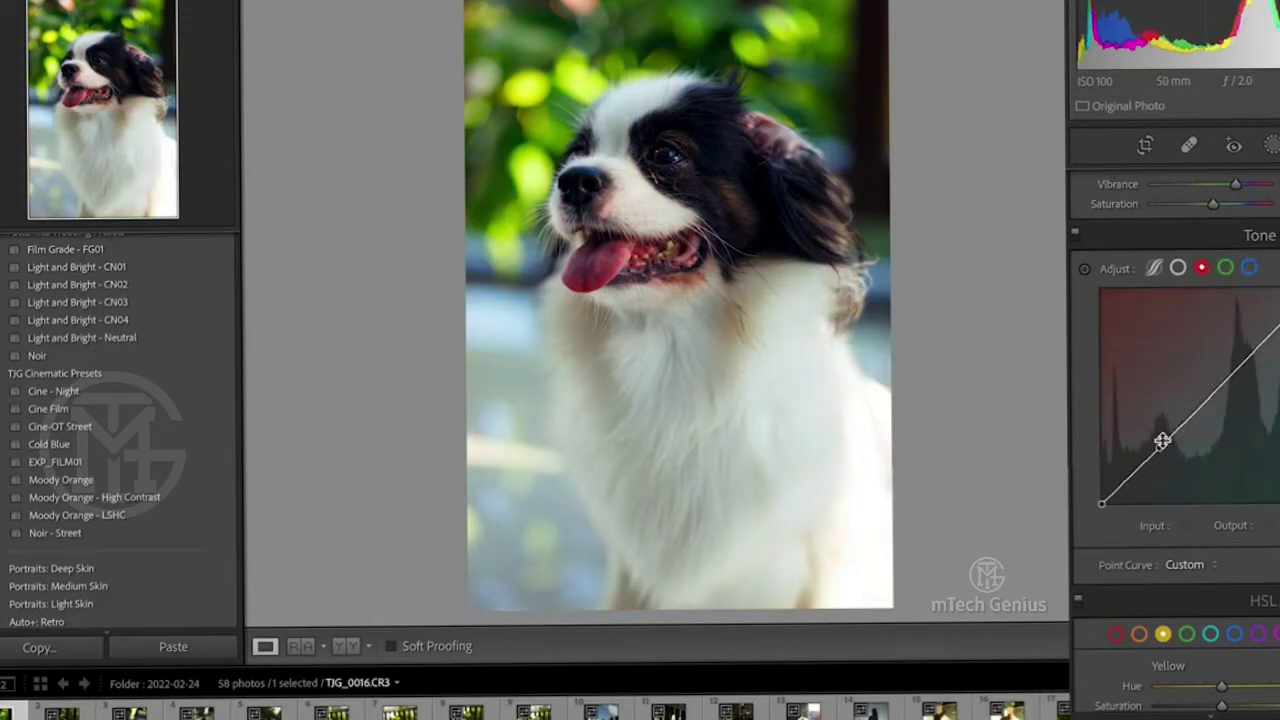
click(1225, 267)
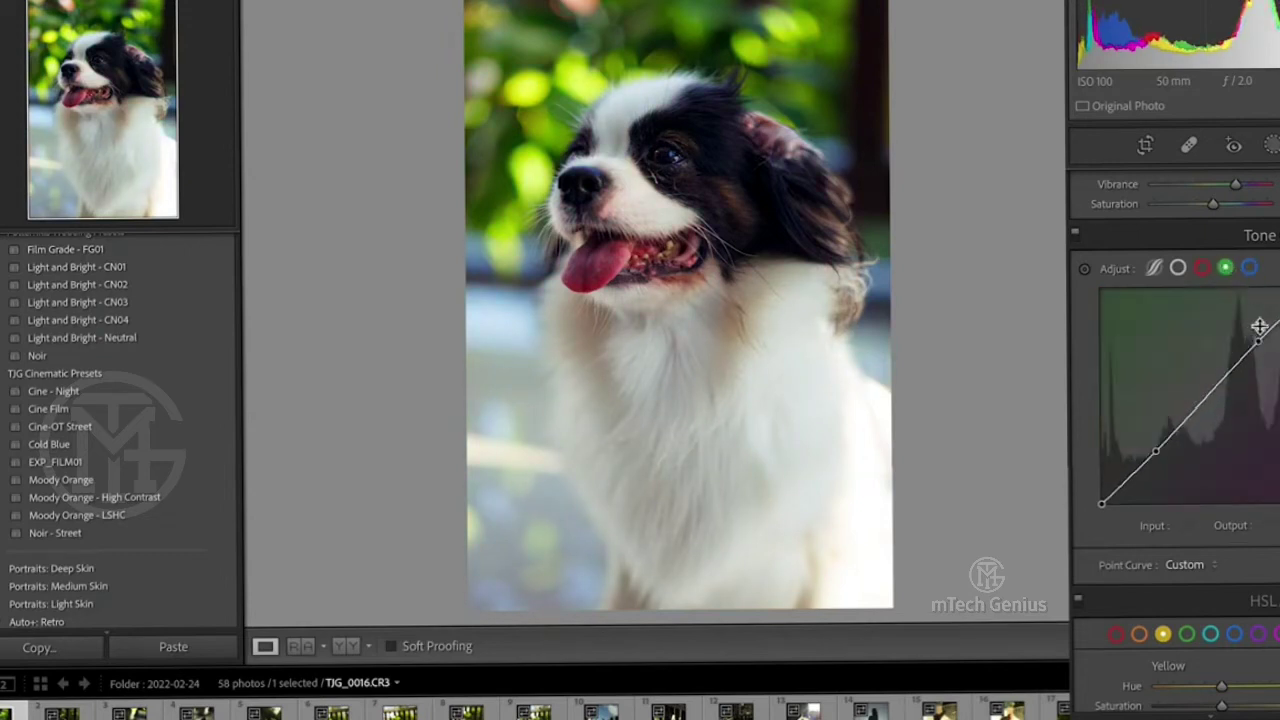
drag(1259, 340, 1259, 346)
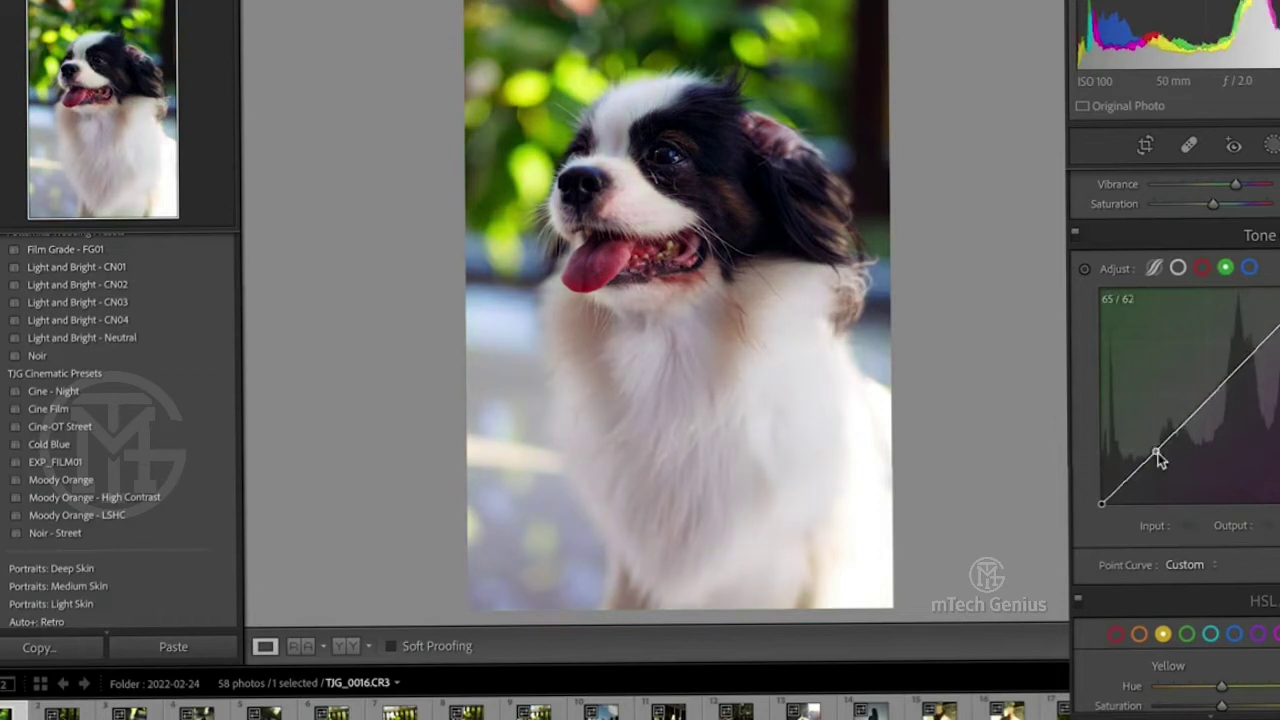
click(1177, 270)
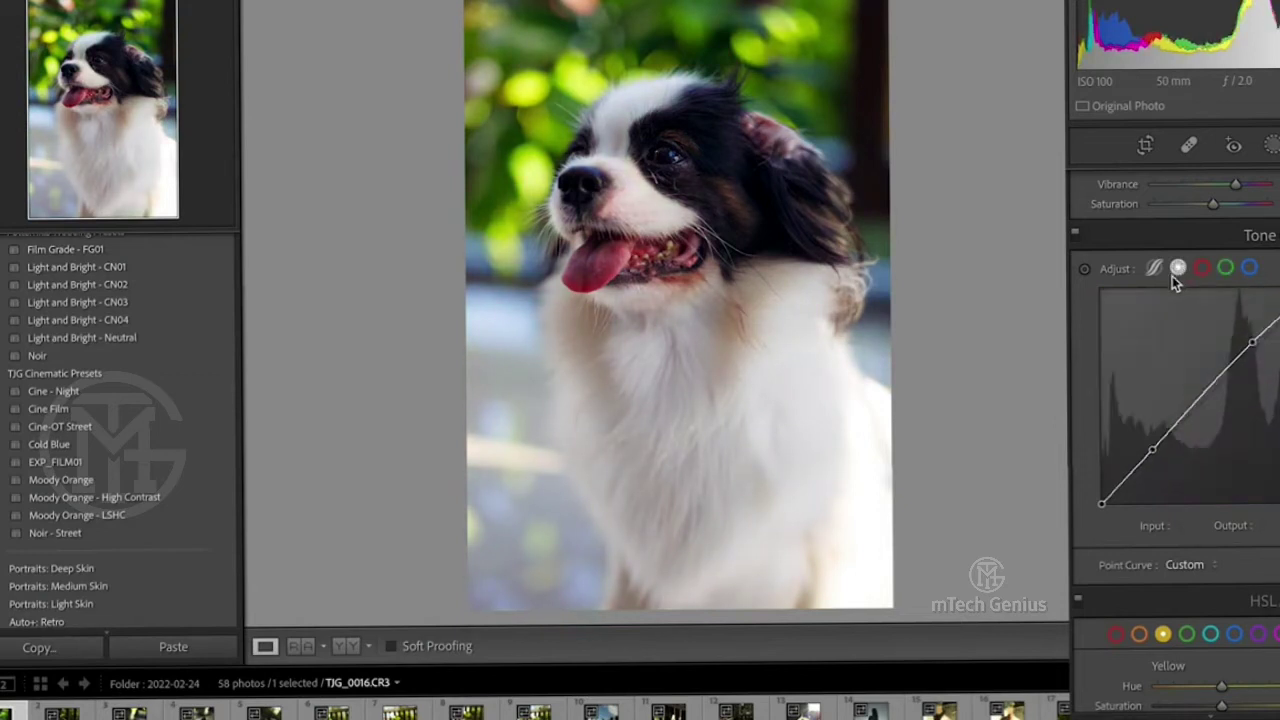
Step: Scroll to HSL, browse the colour ranges and all-colours view, then select the Green range
scroll(1250, 340, down, 3)
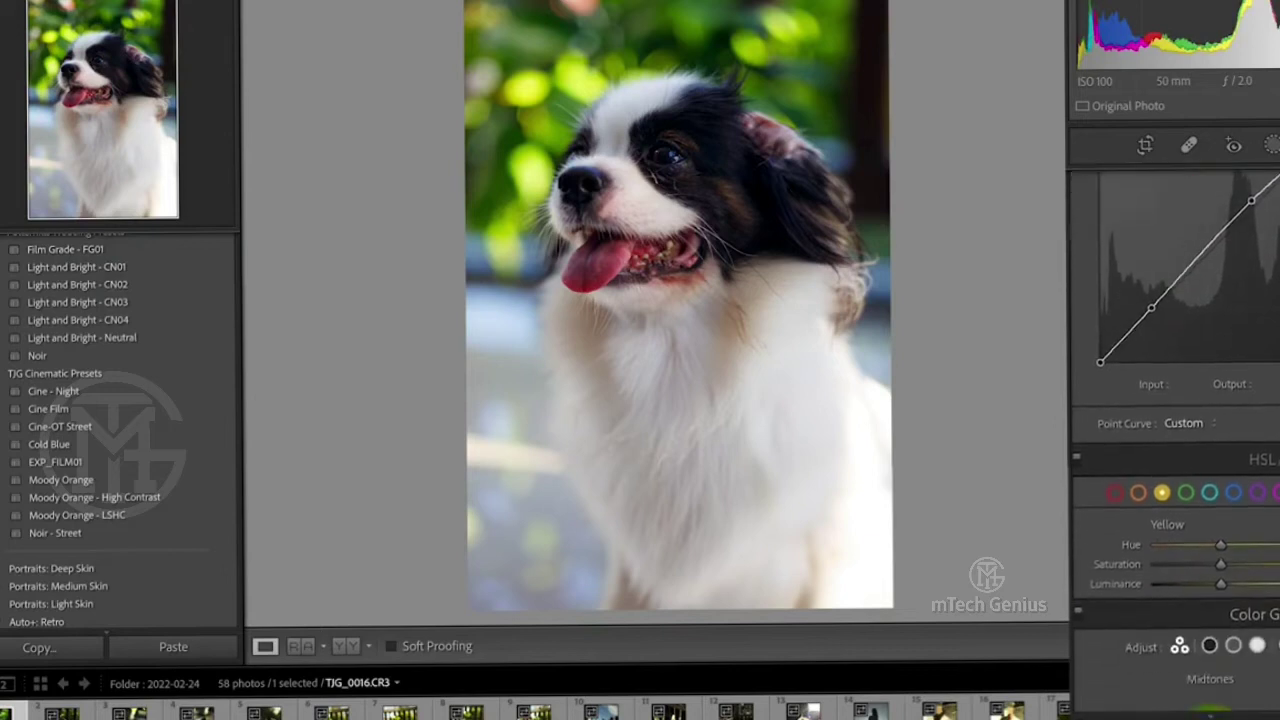
scroll(1260, 300, down, 3)
scroll(1276, 265, down, 2)
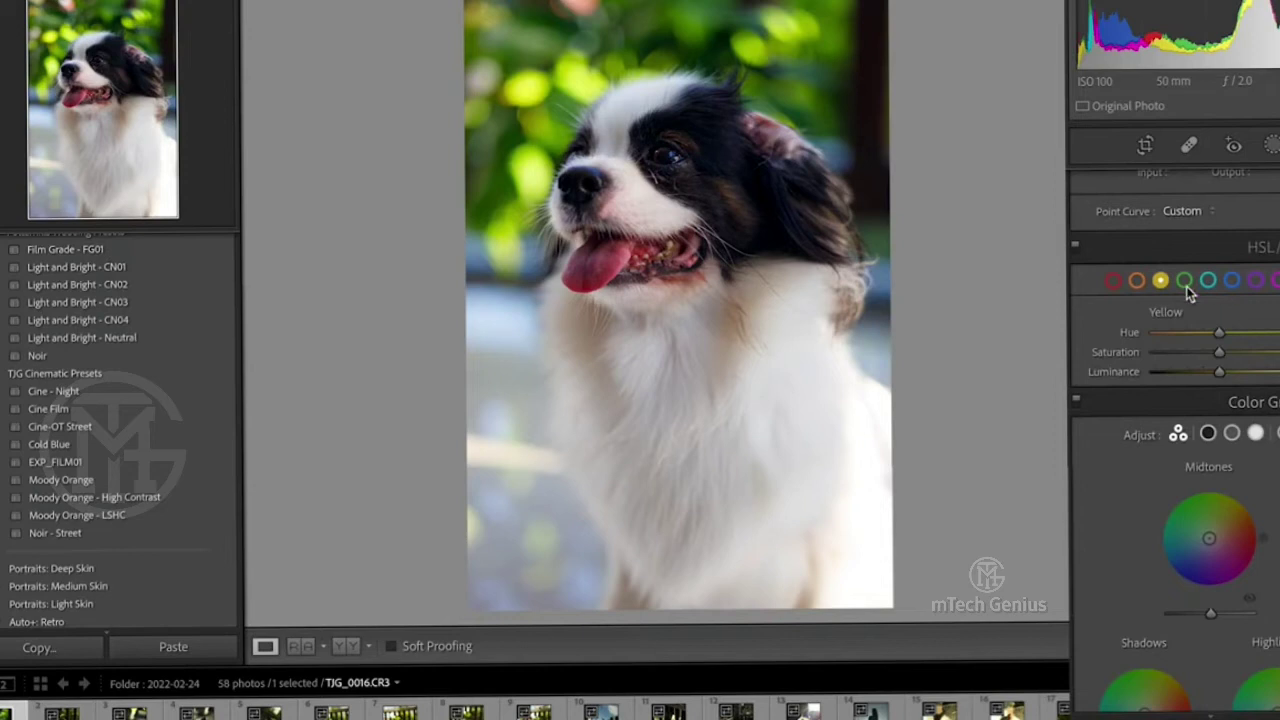
click(1113, 281)
click(1160, 281)
click(1230, 282)
click(1266, 248)
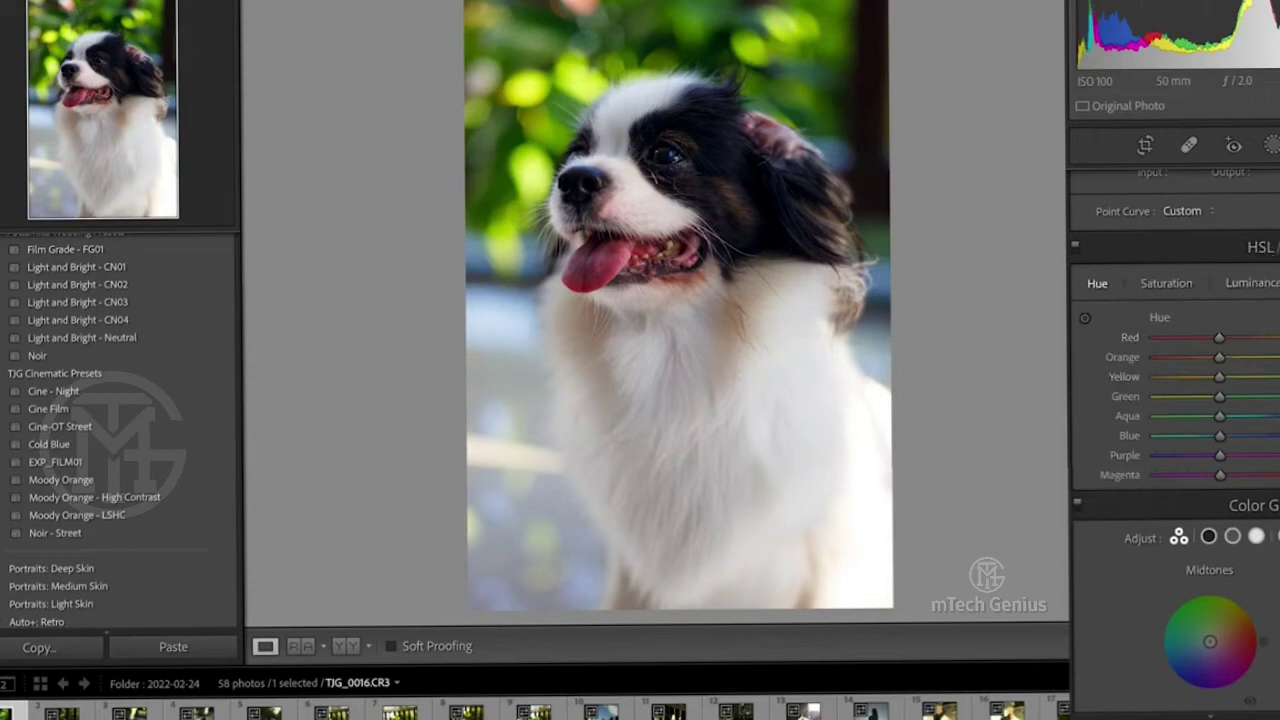
click(1278, 247)
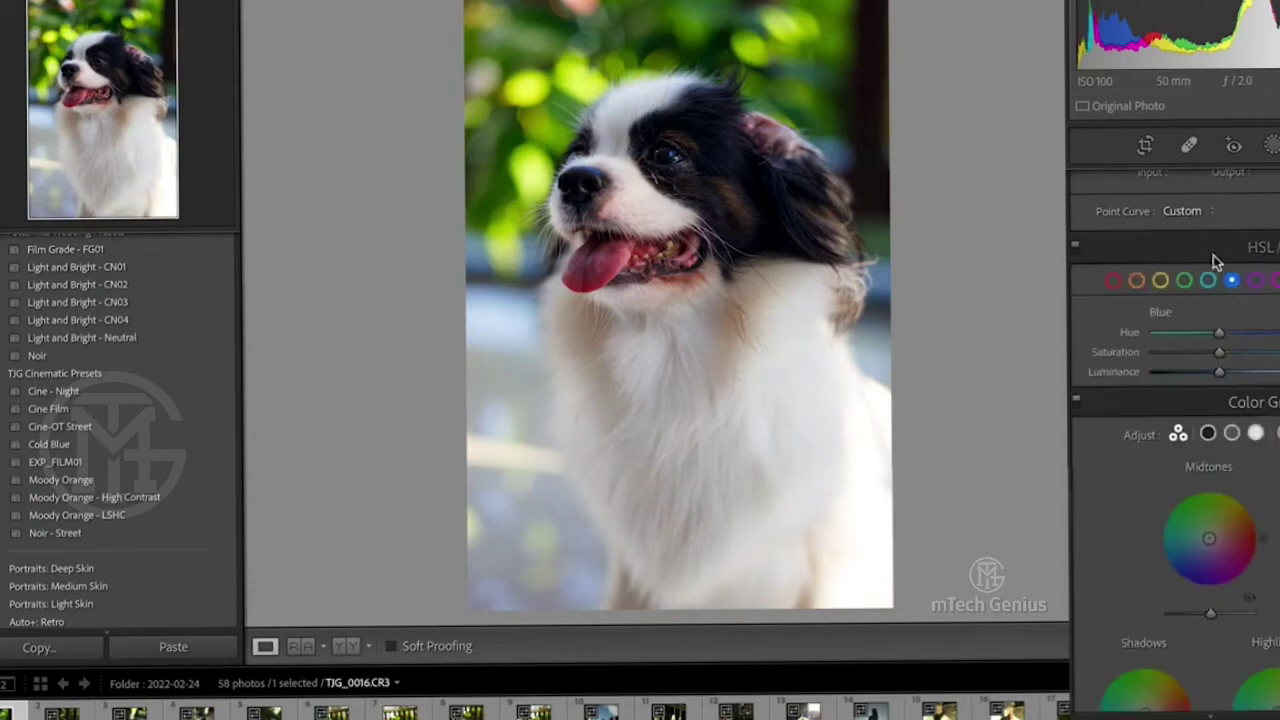
click(1185, 281)
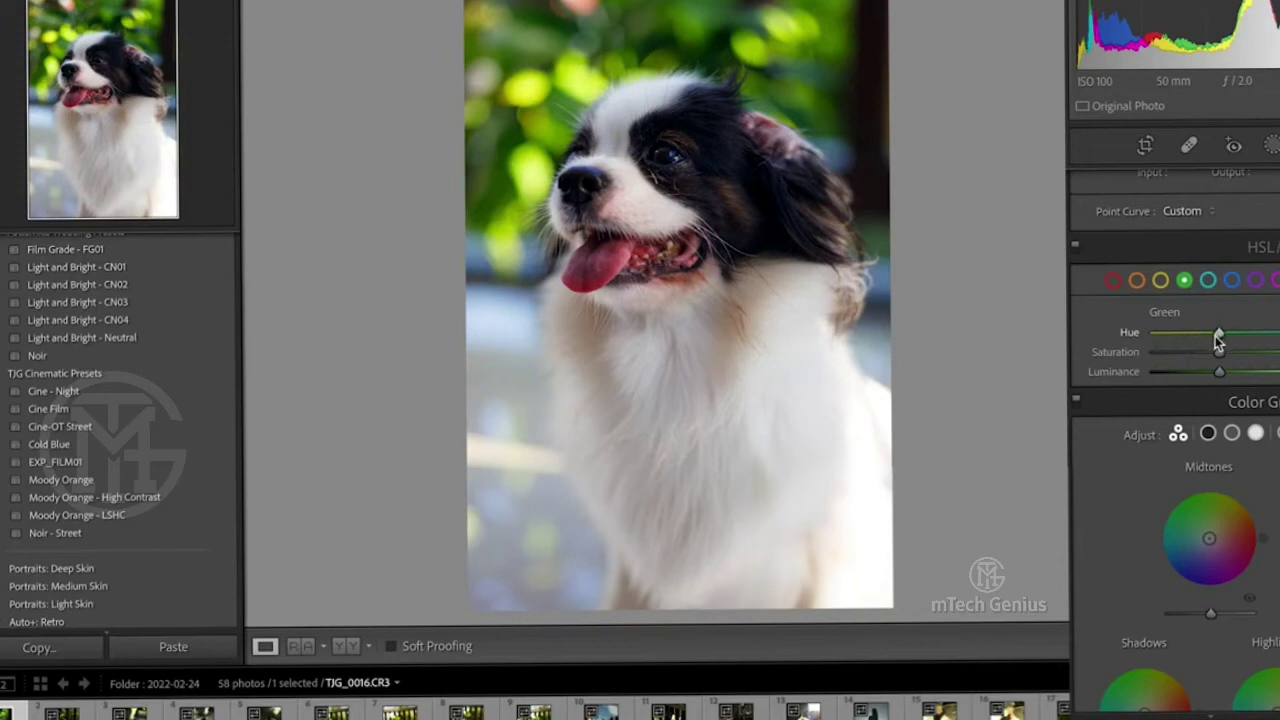
Step: Shift the greens' hue and lower their luminance, then shift and fine-tune the yellows' hue
mouse_move(1218, 338)
mouse_down()
mouse_move(1181, 341)
mouse_move(1243, 344)
mouse_move(1188, 352)
mouse_move(1243, 357)
mouse_move(1178, 356)
mouse_move(1228, 357)
mouse_move(1194, 358)
mouse_move(1247, 383)
mouse_move(1203, 357)
mouse_move(1188, 363)
mouse_move(1192, 377)
mouse_move(1188, 353)
mouse_move(1157, 352)
mouse_move(1182, 354)
mouse_move(1163, 354)
mouse_move(1168, 372)
mouse_move(1184, 372)
mouse_move(1176, 356)
mouse_move(1205, 356)
mouse_move(1190, 360)
mouse_move(1200, 373)
mouse_move(1191, 357)
mouse_up()
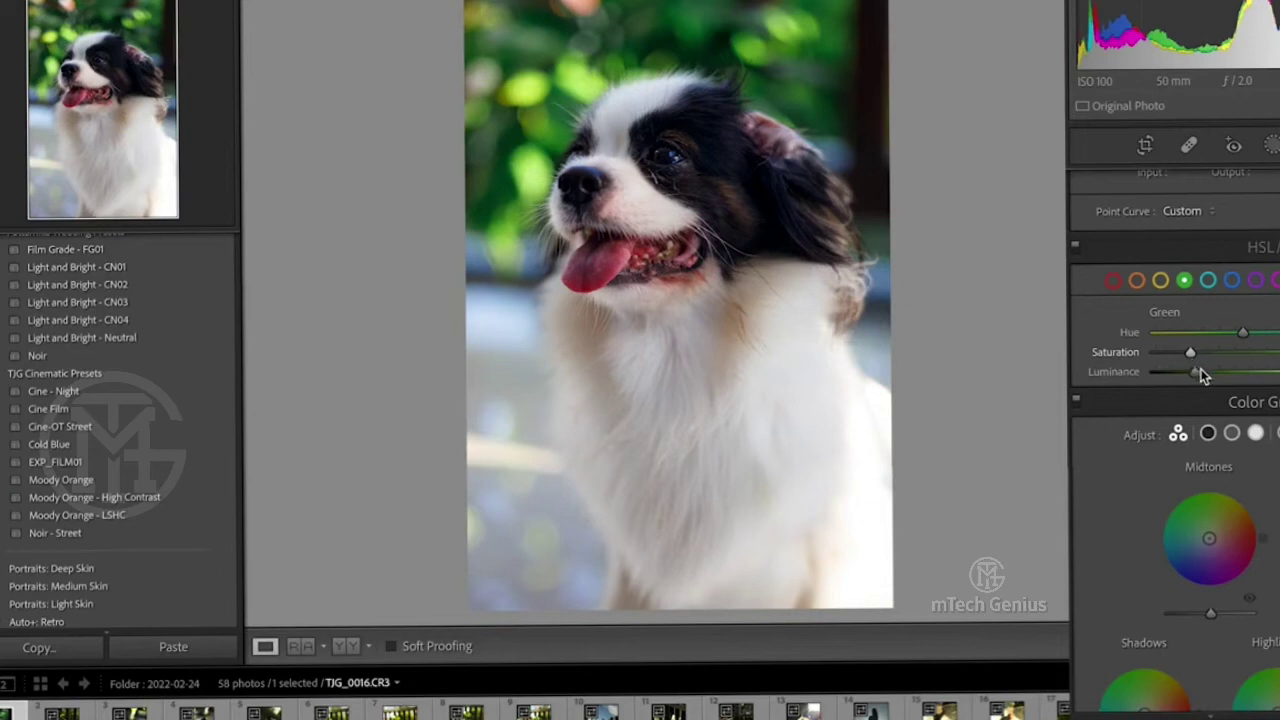
drag(1201, 372, 1199, 372)
click(1161, 281)
mouse_move(1219, 333)
mouse_down()
mouse_move(1197, 334)
mouse_move(1230, 344)
mouse_move(1184, 344)
mouse_move(1230, 350)
mouse_up()
drag(1208, 342, 1229, 342)
drag(1223, 340, 1215, 343)
mouse_move(1218, 343)
mouse_down()
mouse_move(1181, 355)
mouse_move(1214, 358)
mouse_move(1158, 364)
mouse_move(1230, 372)
mouse_move(1200, 335)
mouse_up()
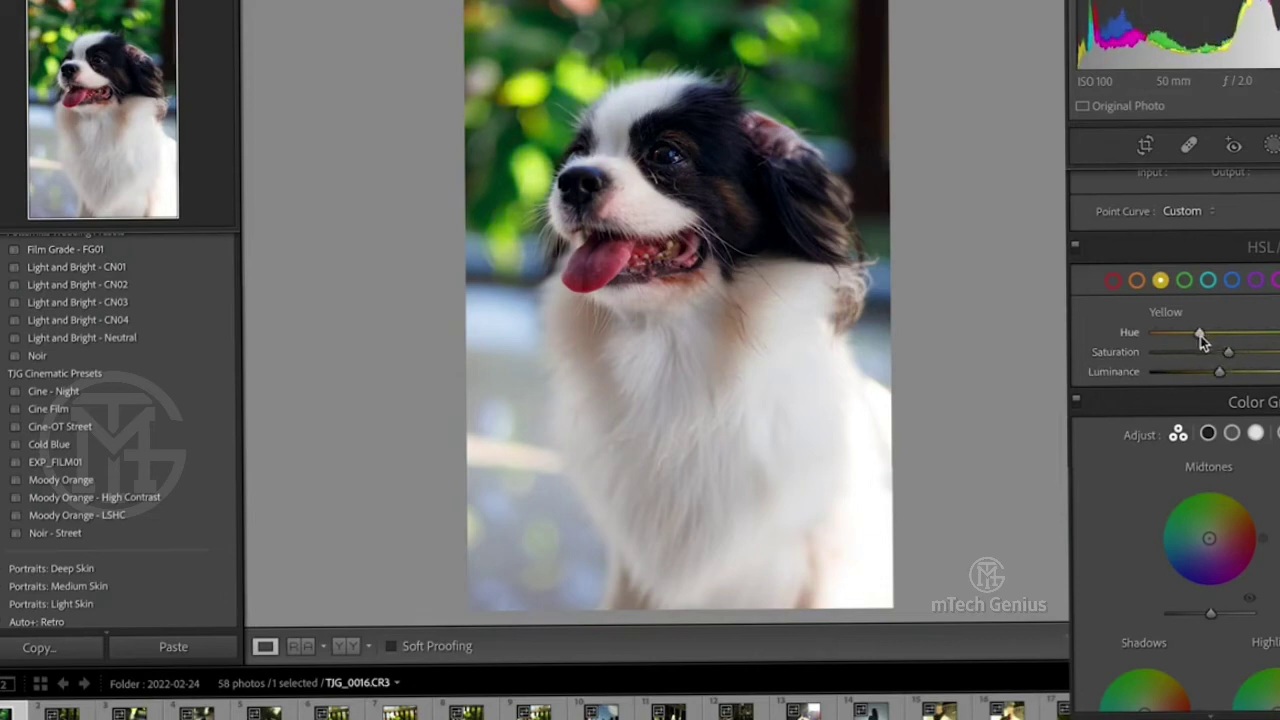
Step: Select Orange, fine-tune its saturation down then up, and lower its luminance
click(1136, 280)
drag(1203, 352, 1178, 355)
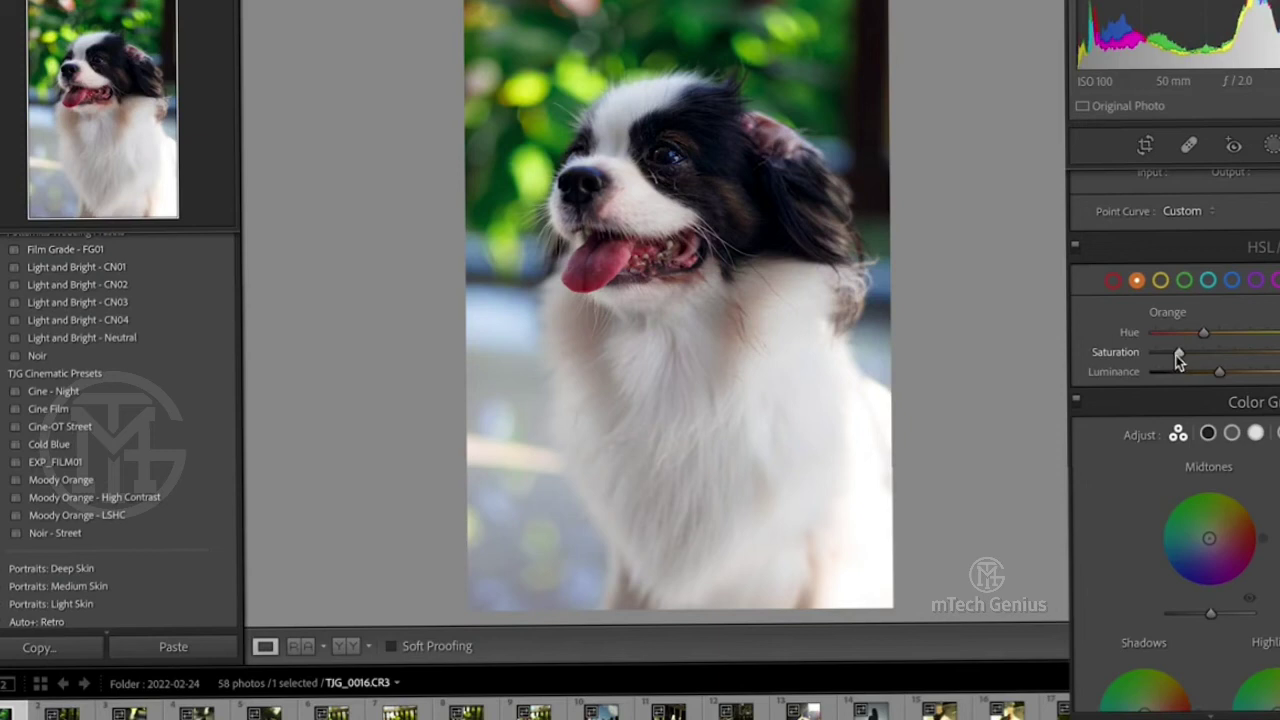
drag(1178, 358, 1236, 355)
drag(1172, 366, 1216, 369)
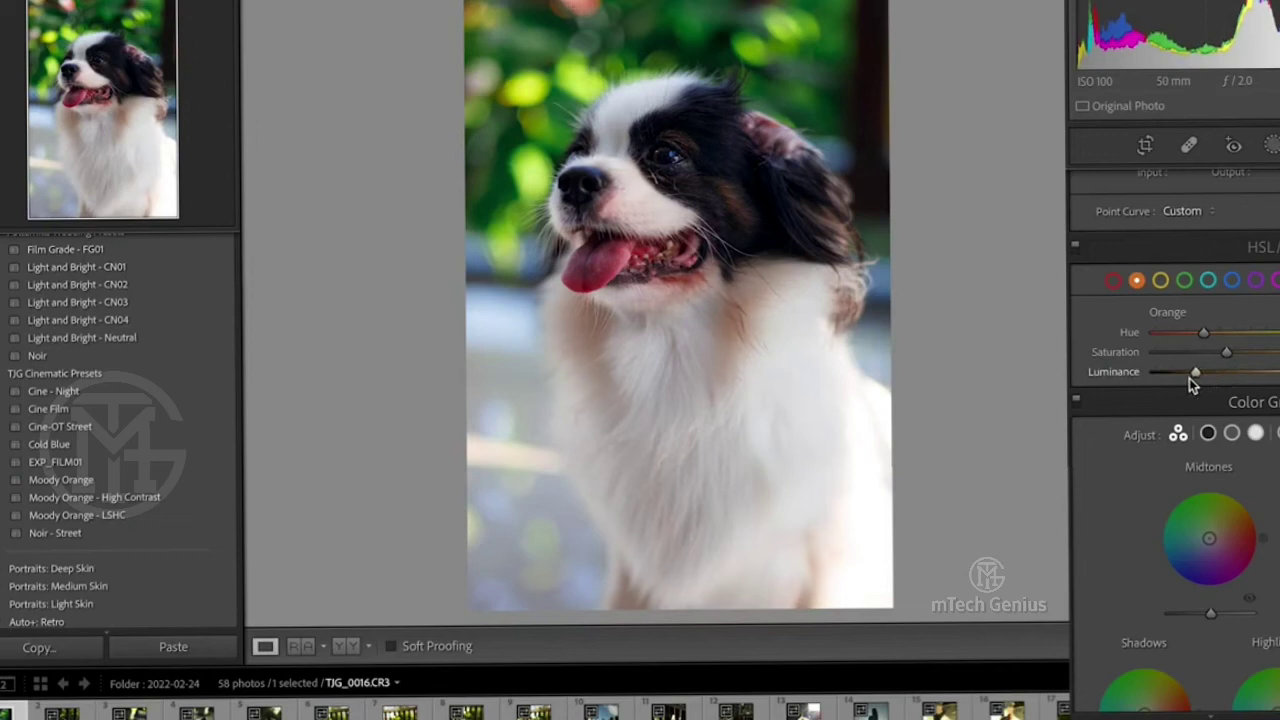
mouse_move(1189, 378)
mouse_down()
mouse_move(1224, 382)
mouse_move(1170, 395)
mouse_move(1265, 402)
mouse_move(1162, 399)
mouse_move(1217, 376)
mouse_up()
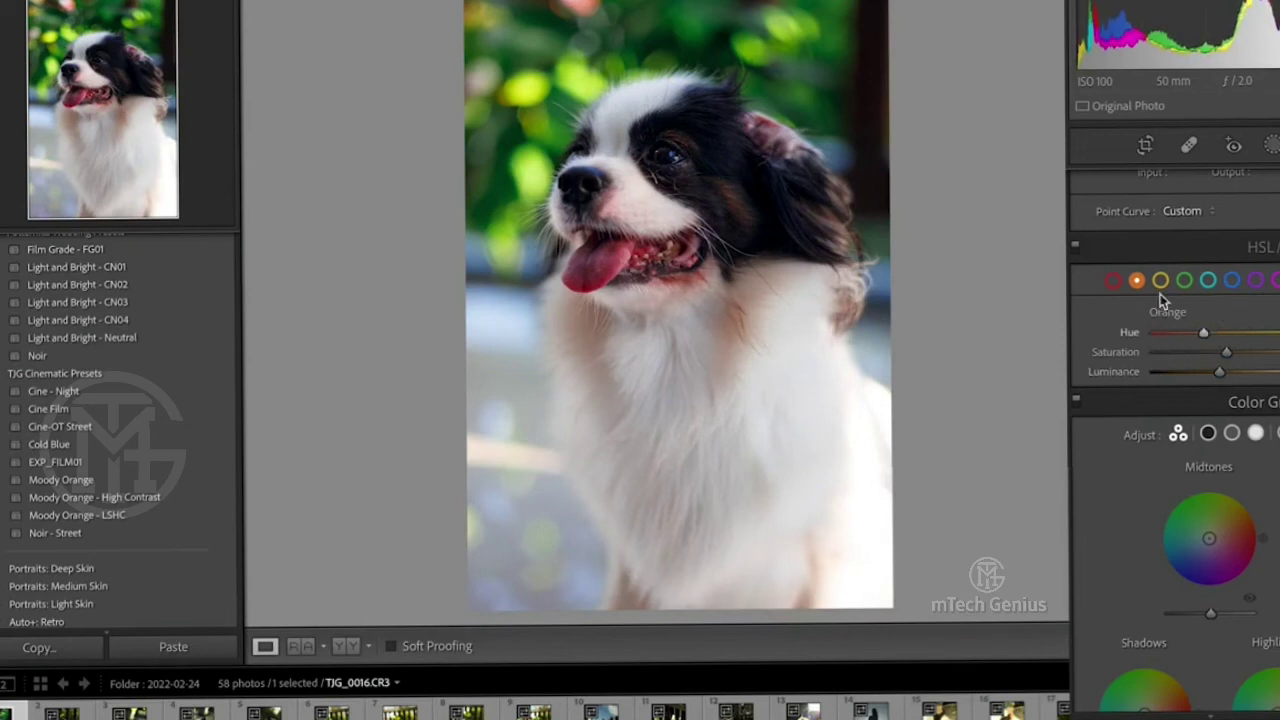
Step: Shift the aquas' hue and boost their saturation
click(1209, 282)
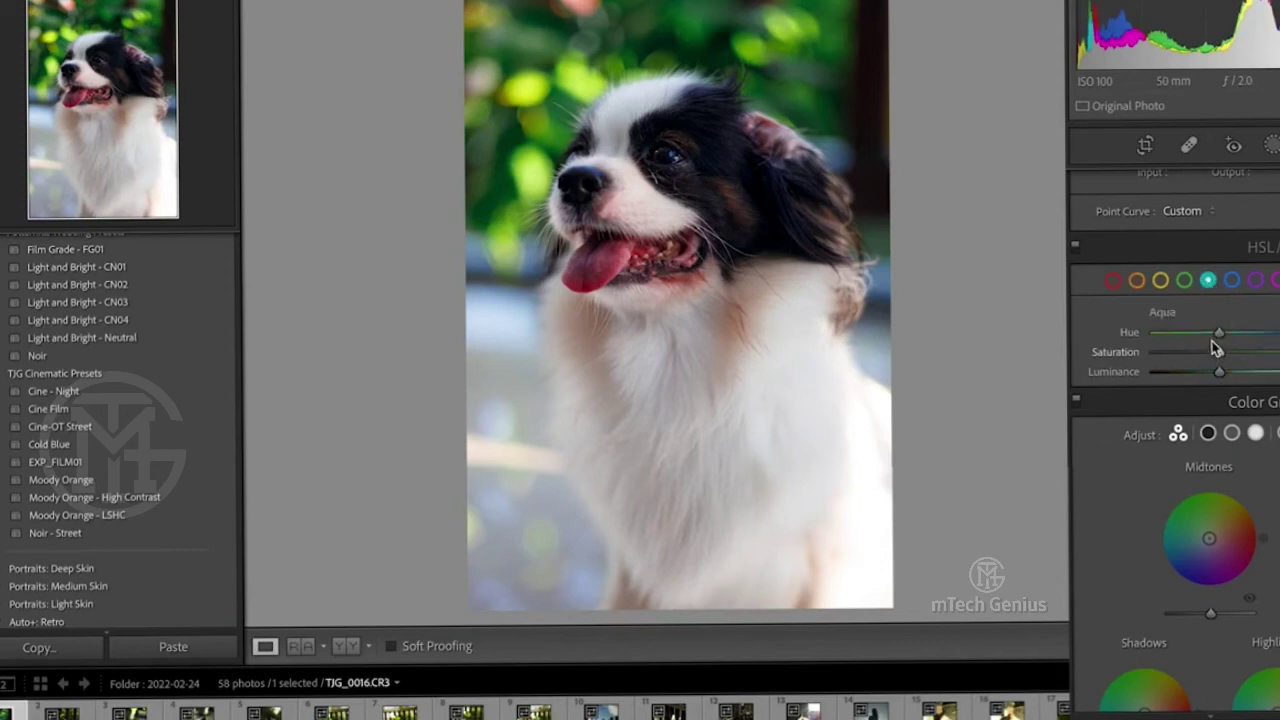
click(1232, 282)
mouse_move(1242, 333)
mouse_down()
mouse_move(1176, 345)
mouse_move(1204, 345)
mouse_up()
drag(1223, 353, 1235, 362)
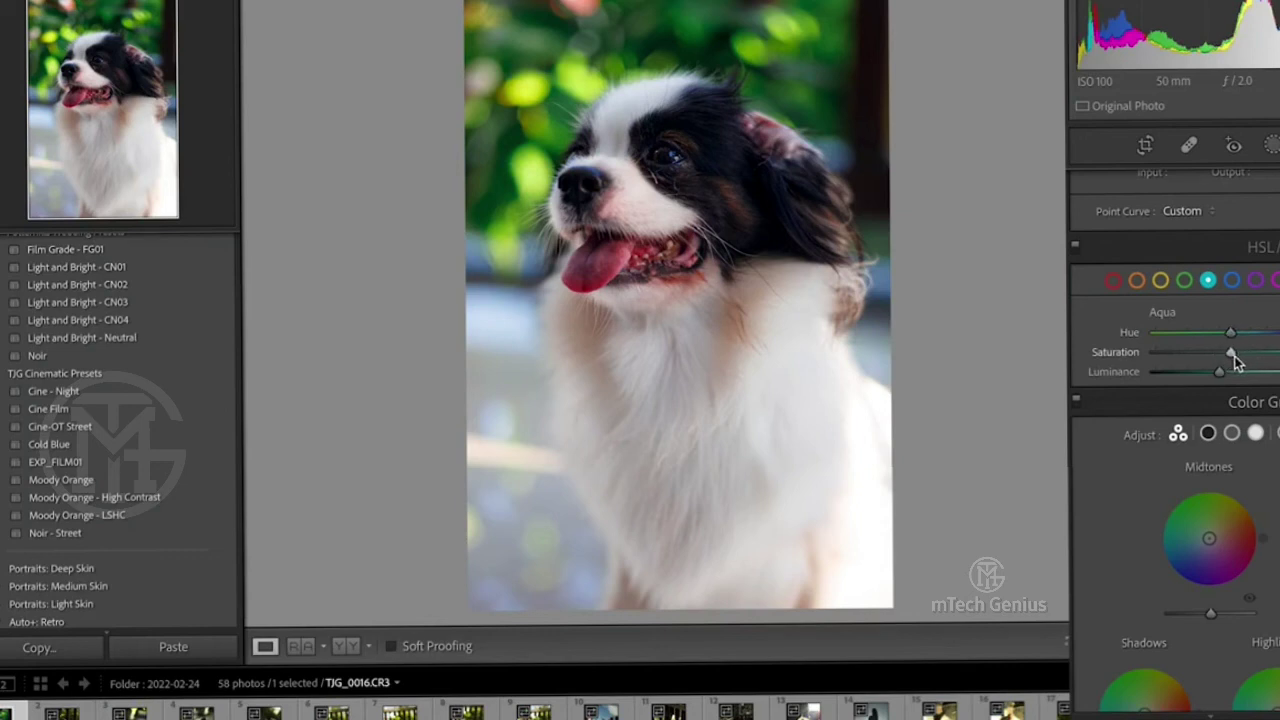
Step: Shift the blues' hue back and forth and reduce their saturation
click(1233, 282)
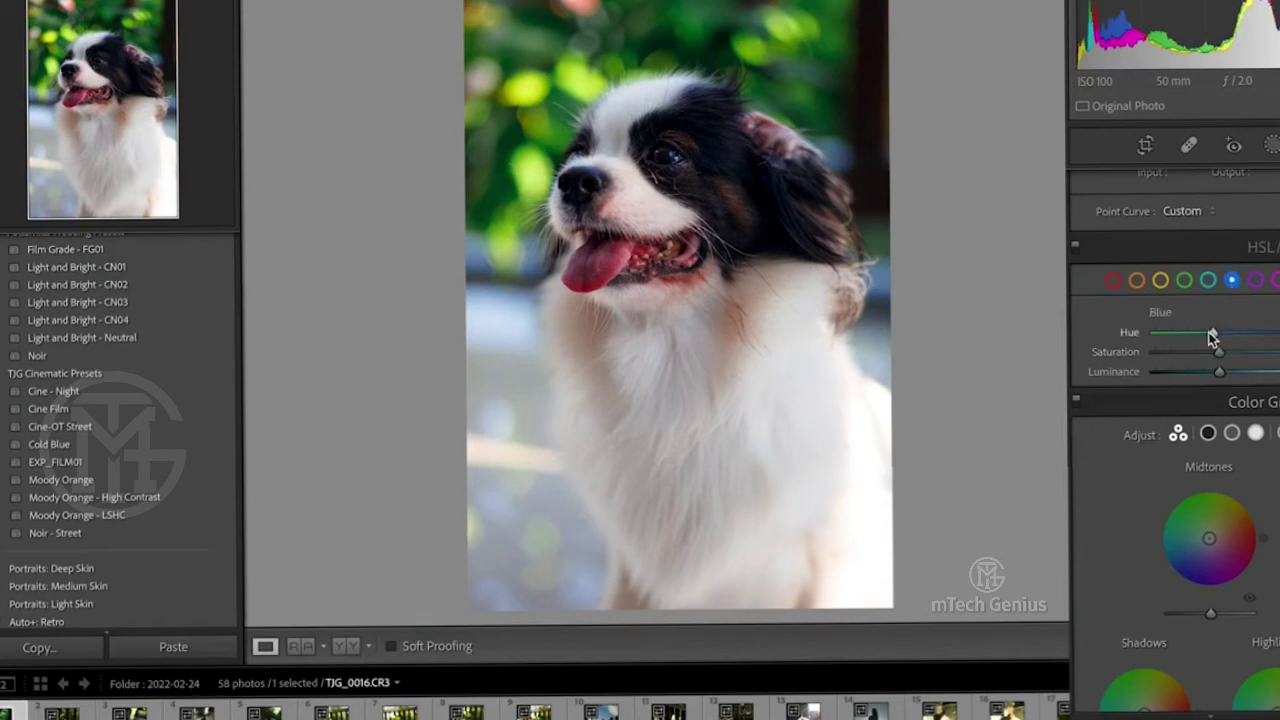
mouse_move(1212, 338)
mouse_down()
mouse_move(1188, 336)
mouse_move(1214, 348)
mouse_up()
drag(1199, 338, 1237, 338)
mouse_move(1222, 356)
mouse_down()
mouse_move(1195, 370)
mouse_move(1240, 374)
mouse_move(1216, 374)
mouse_up()
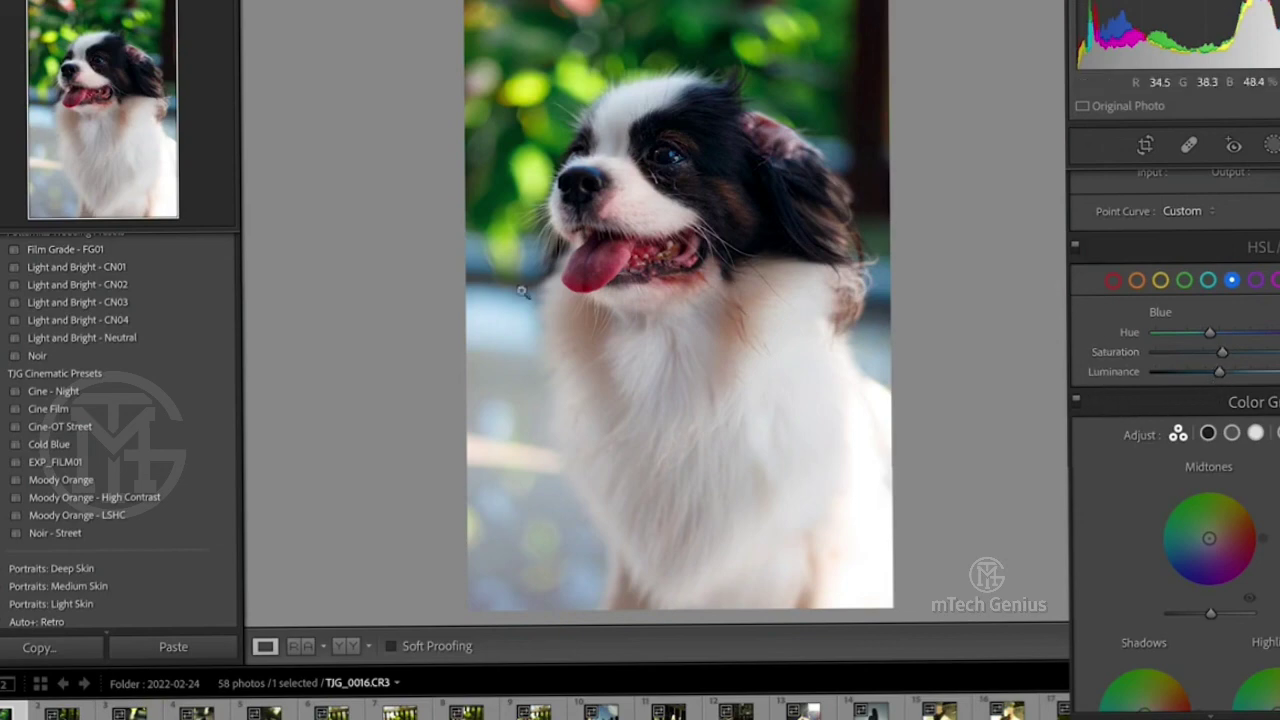
drag(524, 292, 730, 310)
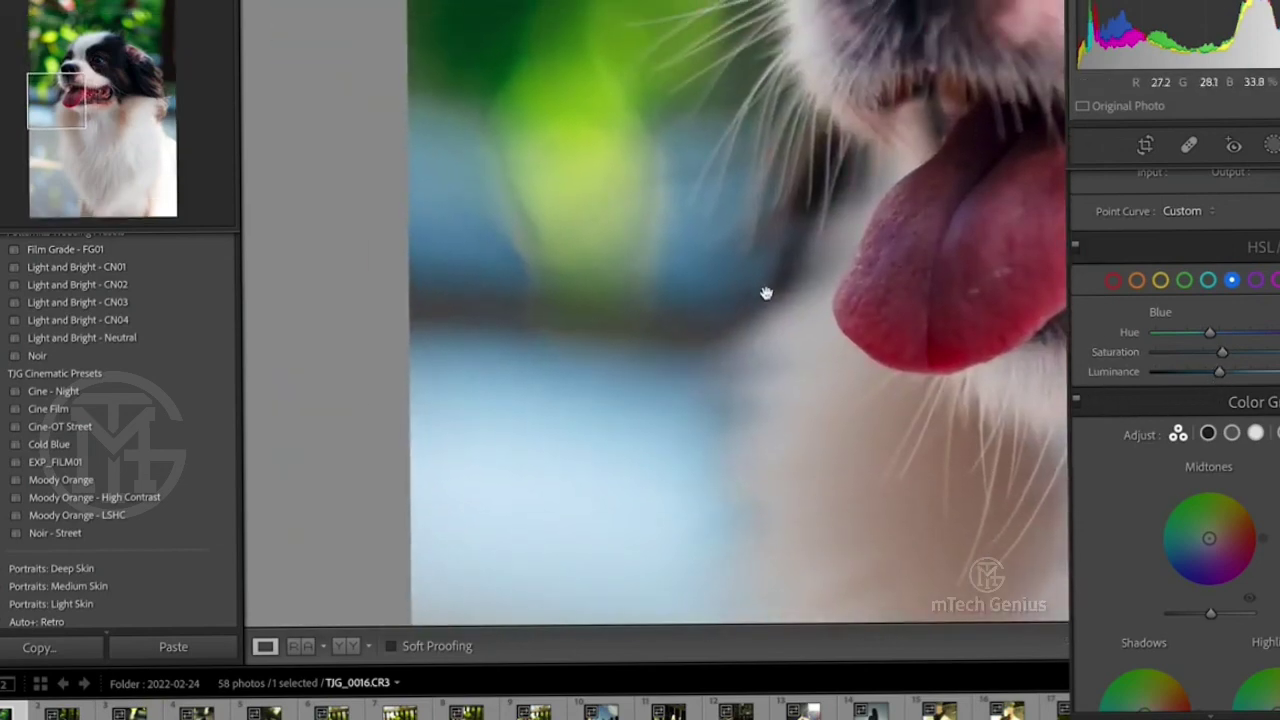
click(766, 291)
mouse_move(887, 285)
mouse_down()
mouse_move(767, 303)
mouse_move(806, 303)
mouse_up()
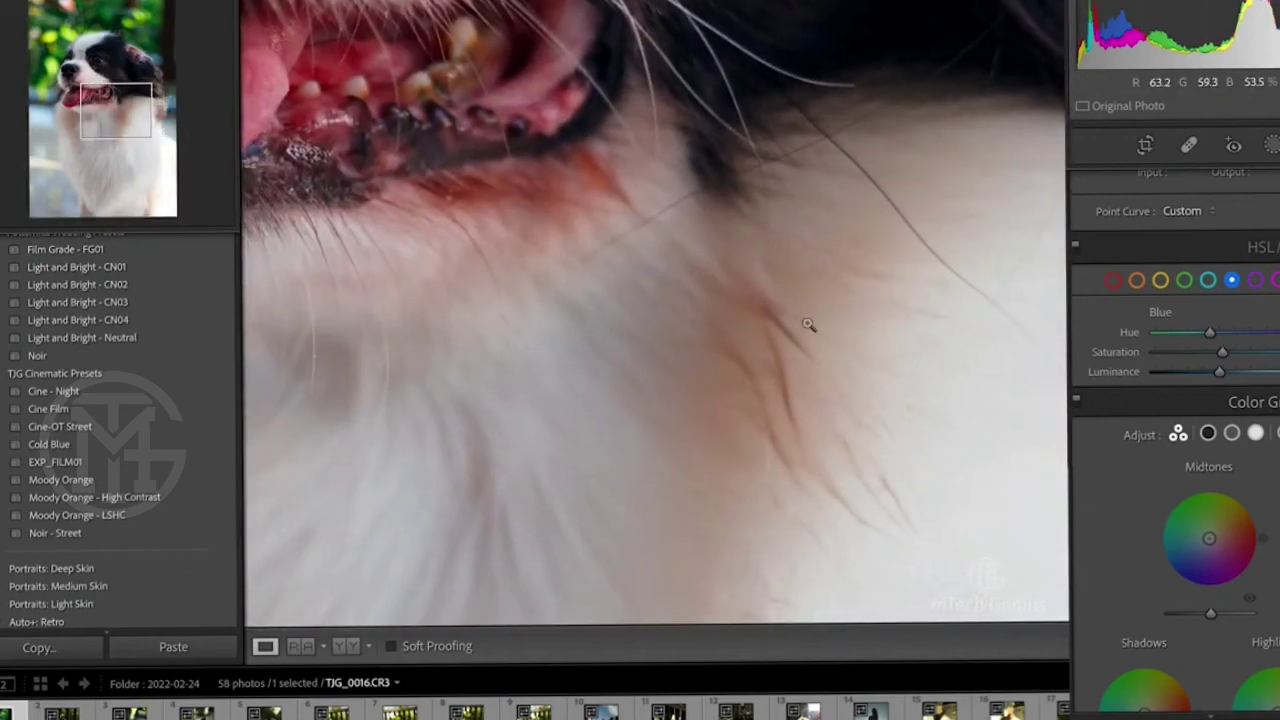
click(808, 328)
click(760, 323)
mouse_move(734, 346)
mouse_down()
mouse_move(860, 255)
mouse_move(760, 377)
mouse_move(720, 400)
mouse_move(700, 453)
mouse_up()
click(700, 453)
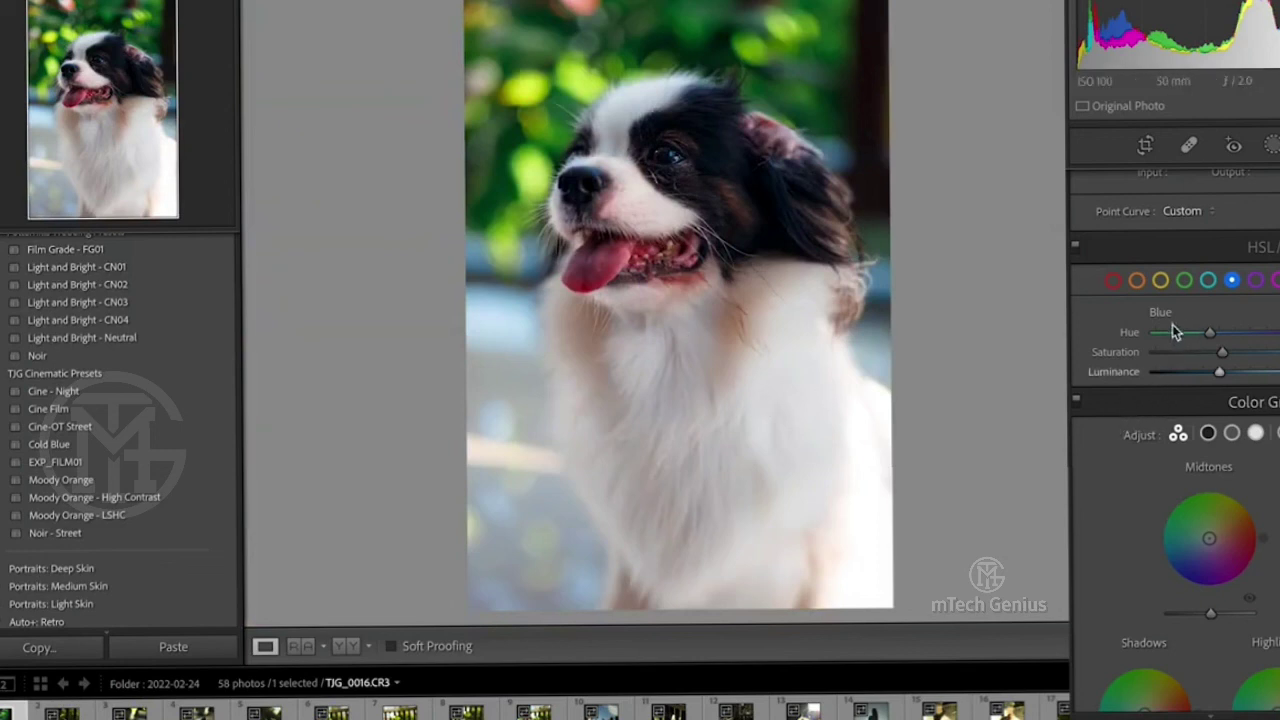
key(period)
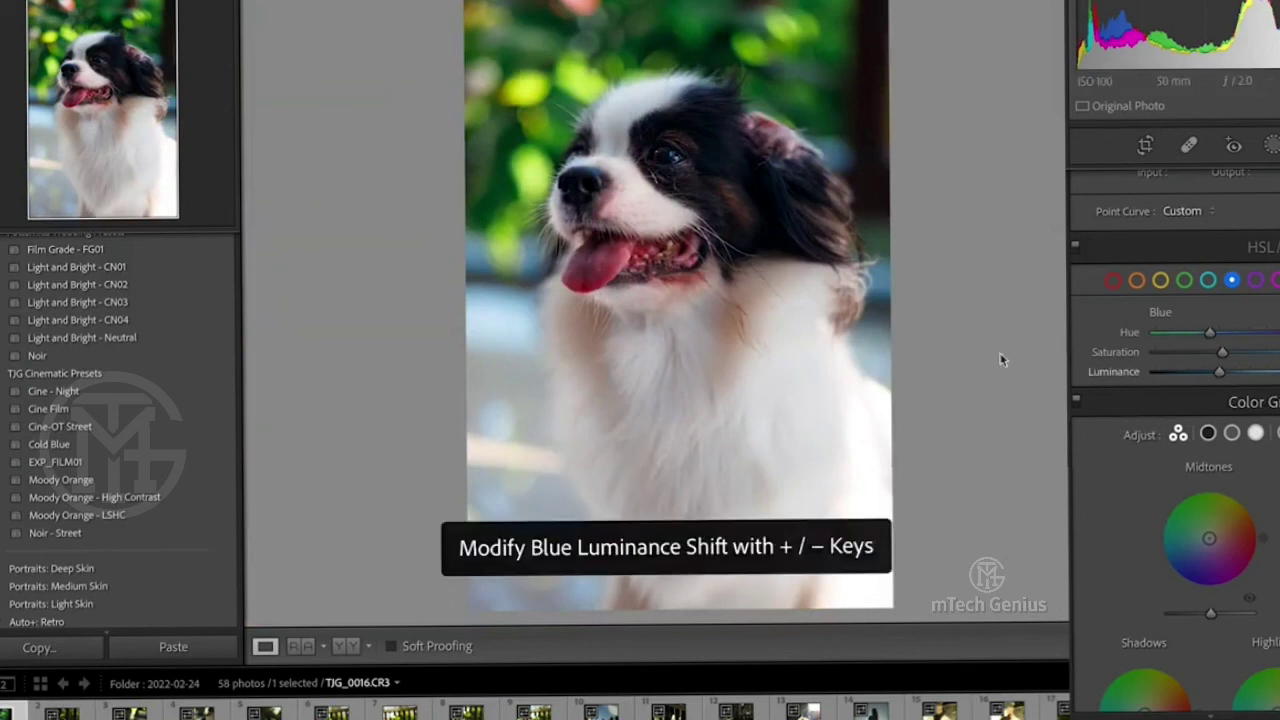